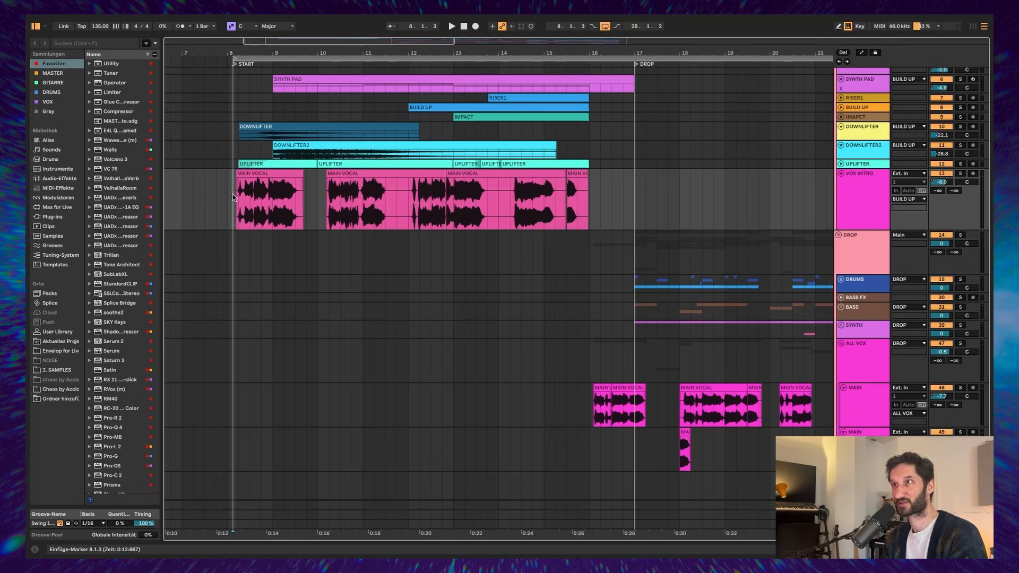
Highlight the VOX INTRO vocal from the START marker to the DROP marker, and the first MAIN vocal clips from bar 16.
{"action": "left_click_drag", "start_coordinate": [233, 198], "coordinate": [637, 196]}
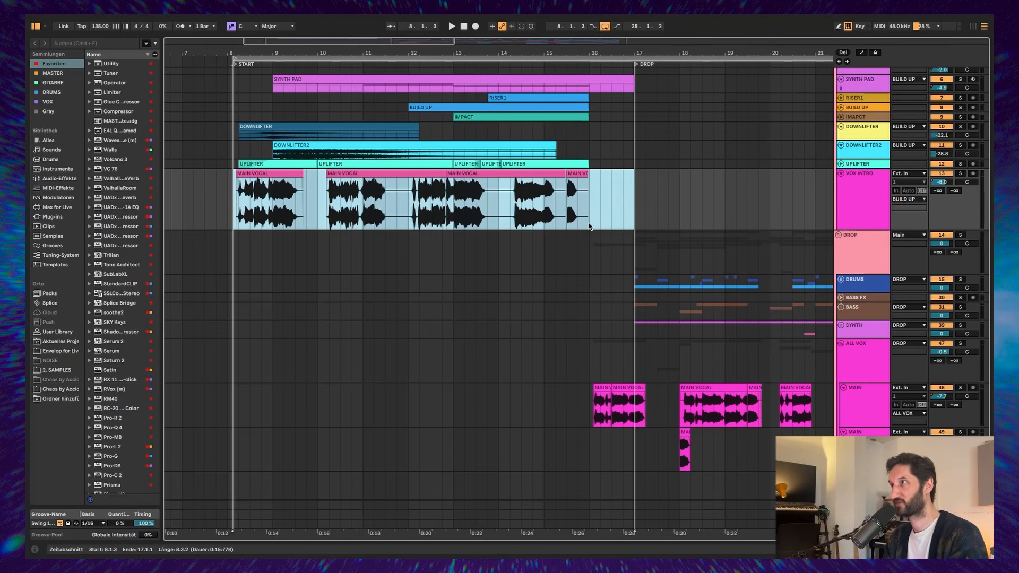
{"action": "scroll", "coordinate": [590, 227], "scroll_direction": "down", "scroll_amount": 5}
{"action": "scroll", "coordinate": [590, 227], "scroll_direction": "right", "scroll_amount": 3}
{"action": "scroll", "coordinate": [590, 227], "scroll_direction": "up", "scroll_amount": 1}
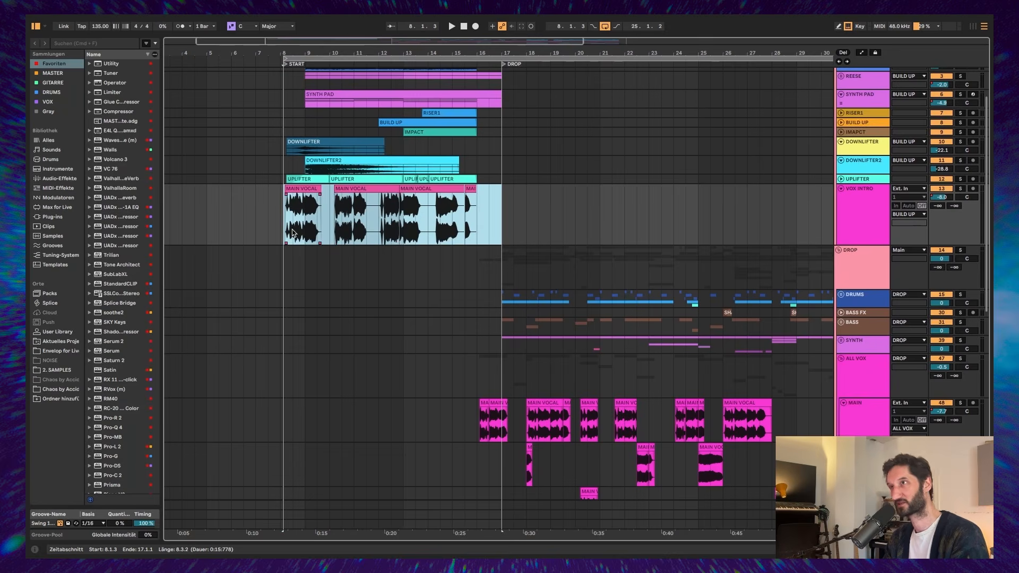
{"action": "scroll", "coordinate": [359, 229], "scroll_direction": "right", "scroll_amount": 1}
{"action": "left_click_drag", "start_coordinate": [459, 423], "coordinate": [651, 420]}
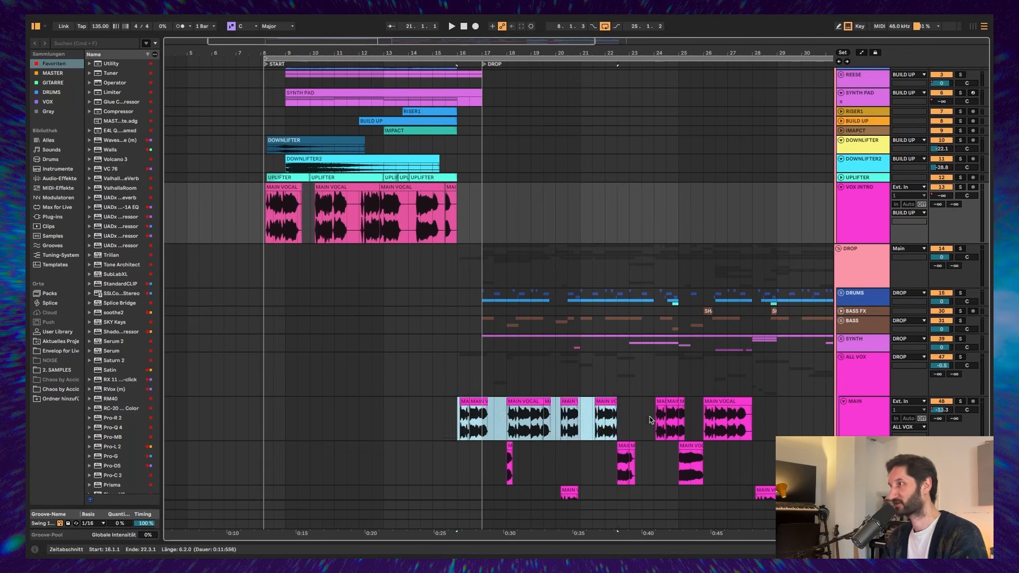
Play the build-up with the intro vocal from the START marker and stop after the VOX INTRO clips end.
{"action": "left_click", "coordinate": [263, 226]}
{"action": "scroll", "coordinate": [263, 225], "scroll_direction": "up", "scroll_amount": 4}
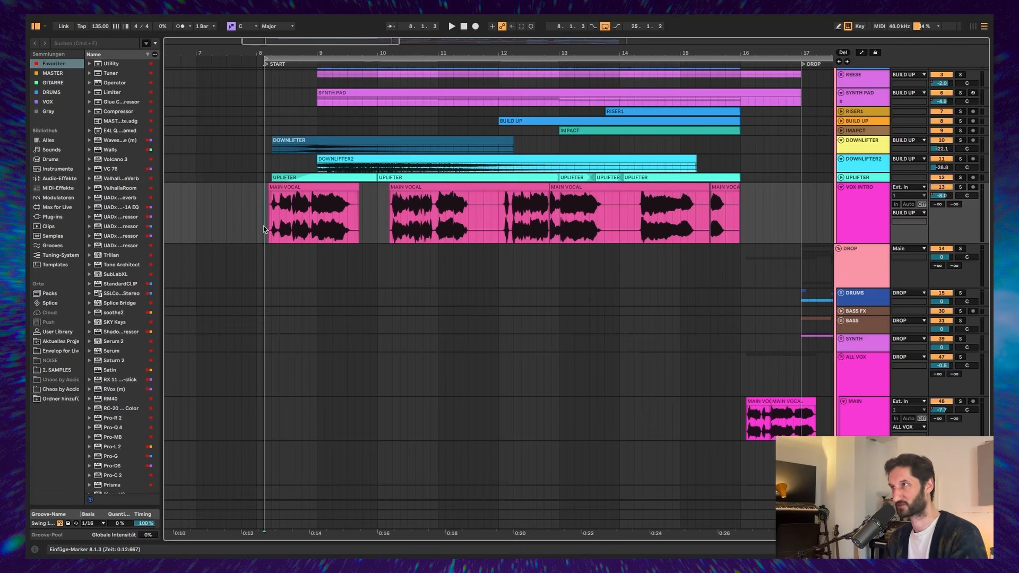
{"action": "key", "text": "space"}
{"action": "scroll", "coordinate": [294, 242], "scroll_direction": "right", "scroll_amount": 1}
{"action": "scroll", "coordinate": [295, 242], "scroll_direction": "down", "scroll_amount": 1}
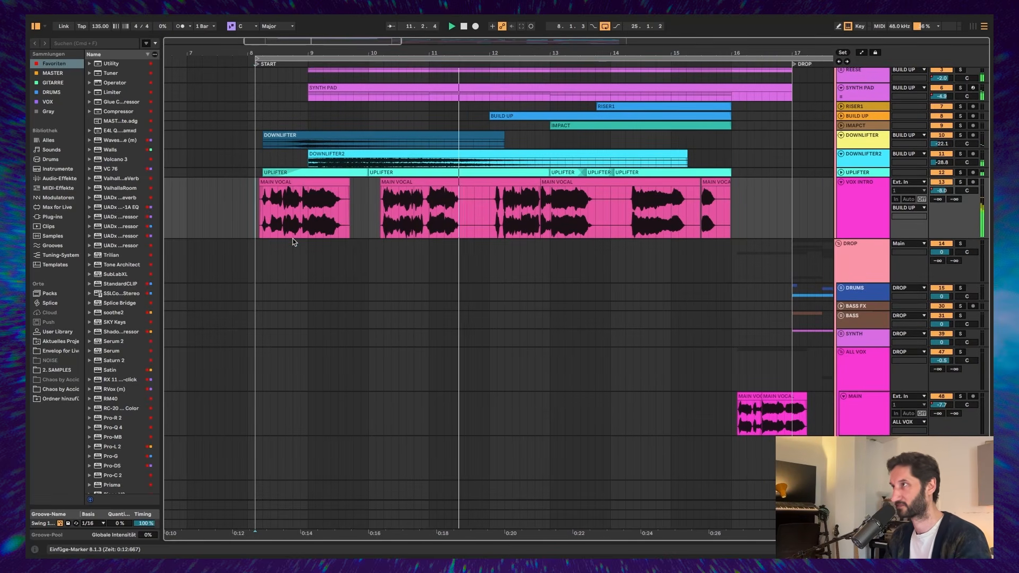
{"action": "scroll", "coordinate": [292, 237], "scroll_direction": "right", "scroll_amount": 1}
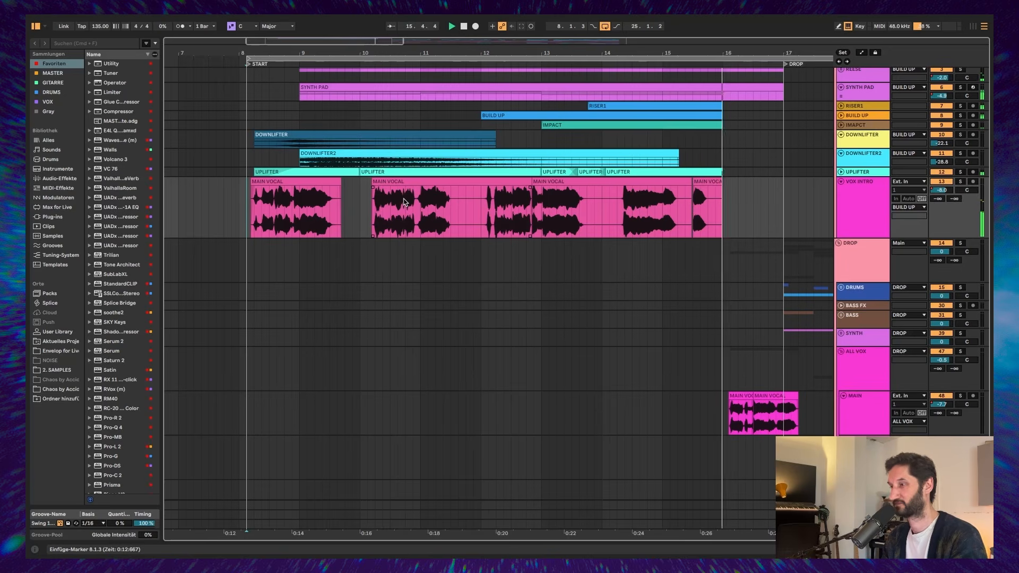
{"action": "key", "text": "space"}
Play the soloed VOX INTRO track from the START marker and stop before the DROP marker.
{"action": "left_click", "coordinate": [253, 214]}
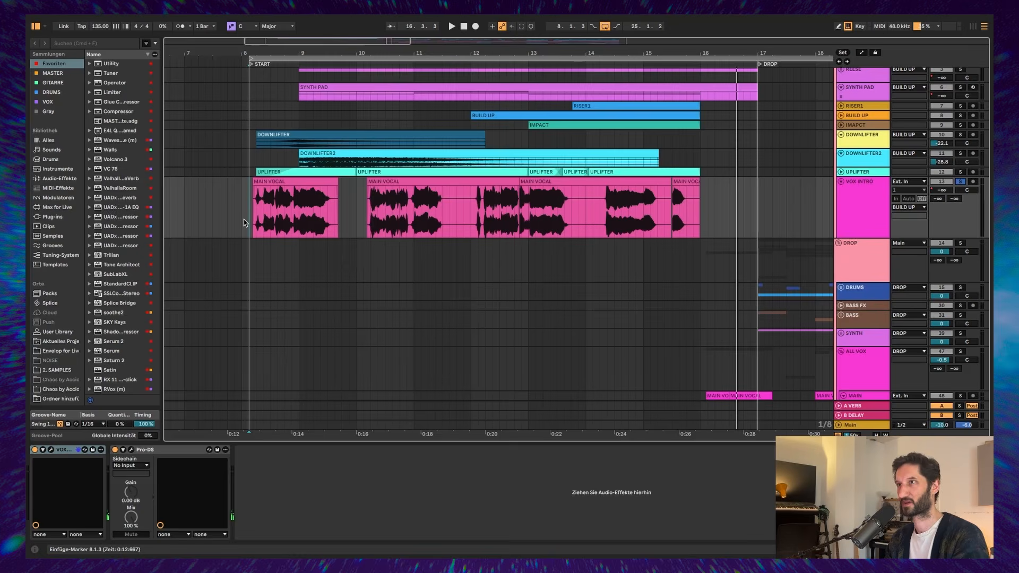
{"action": "key", "text": "space"}
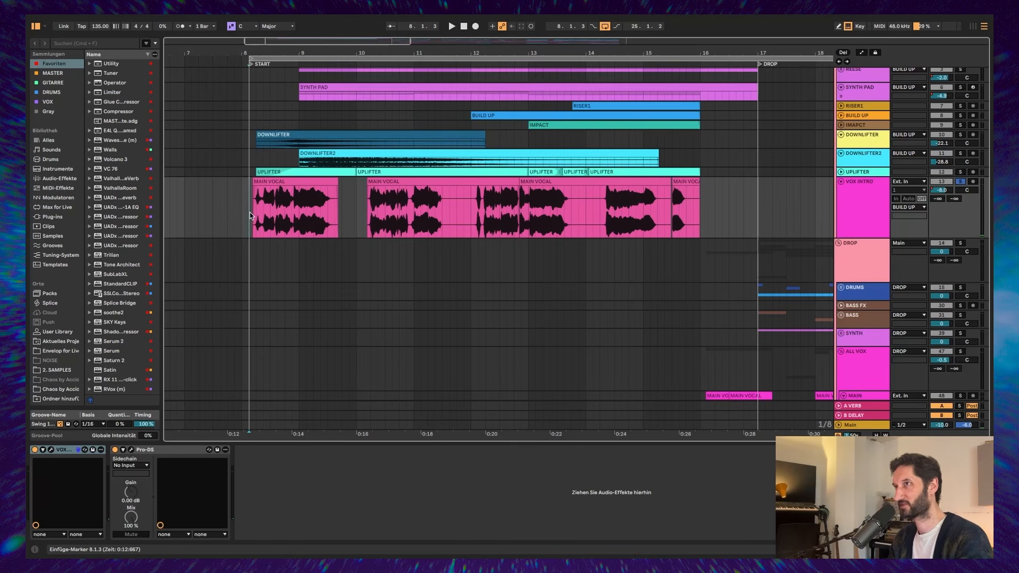
{"action": "key", "text": "space"}
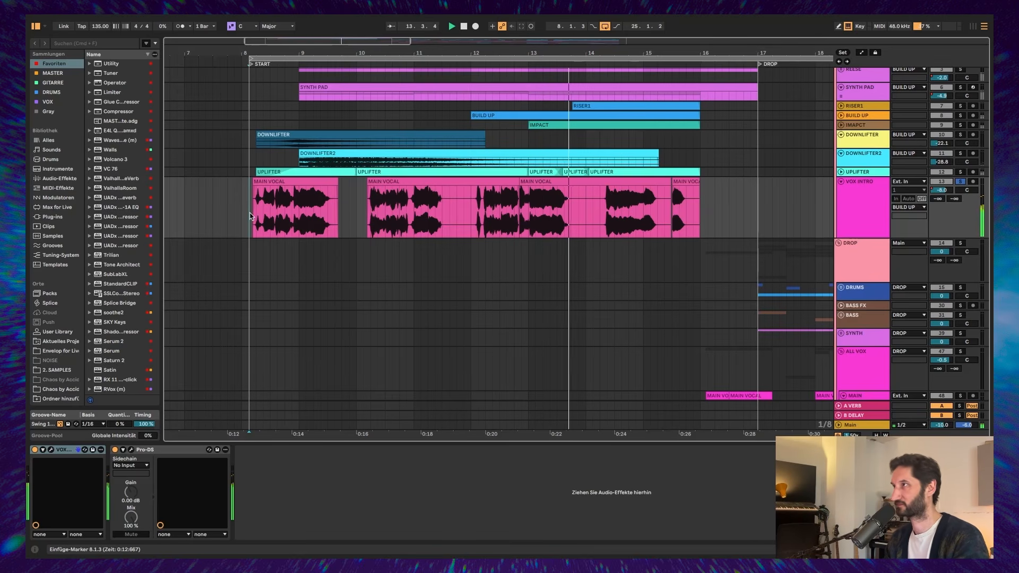
{"action": "left_click", "coordinate": [291, 197]}
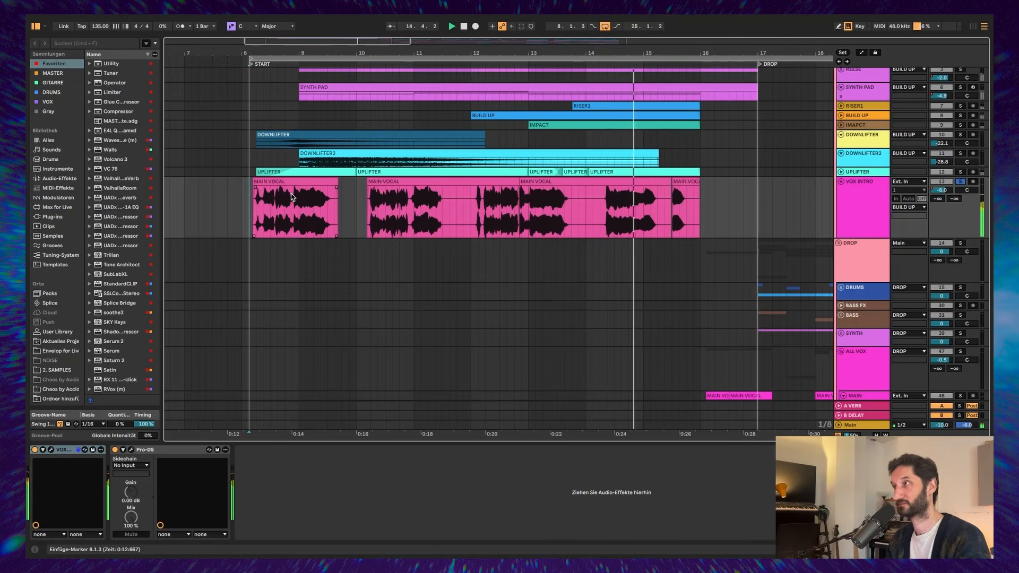
{"action": "scroll", "coordinate": [408, 247], "scroll_direction": "right", "scroll_amount": 2}
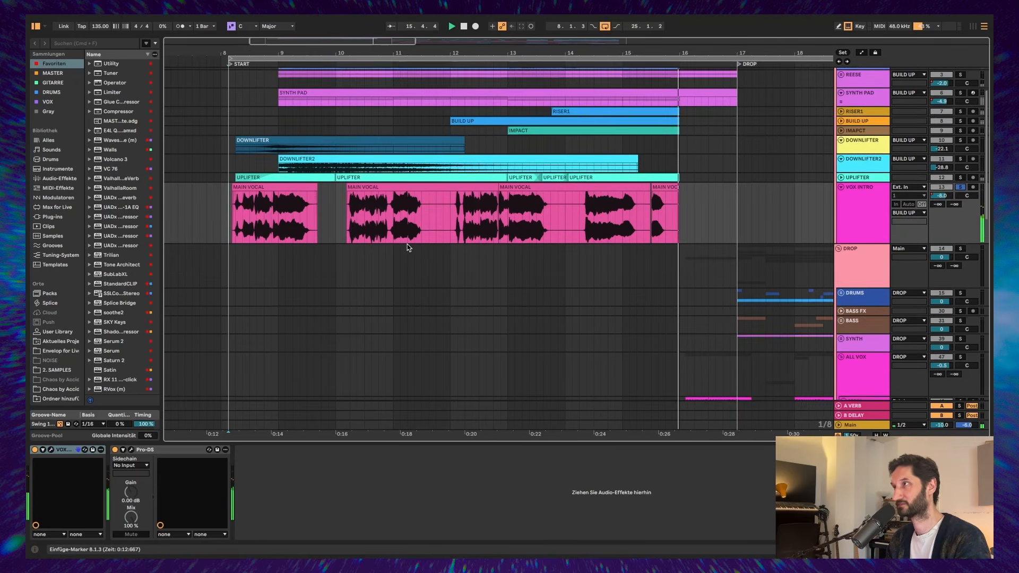
{"action": "key", "text": "space"}
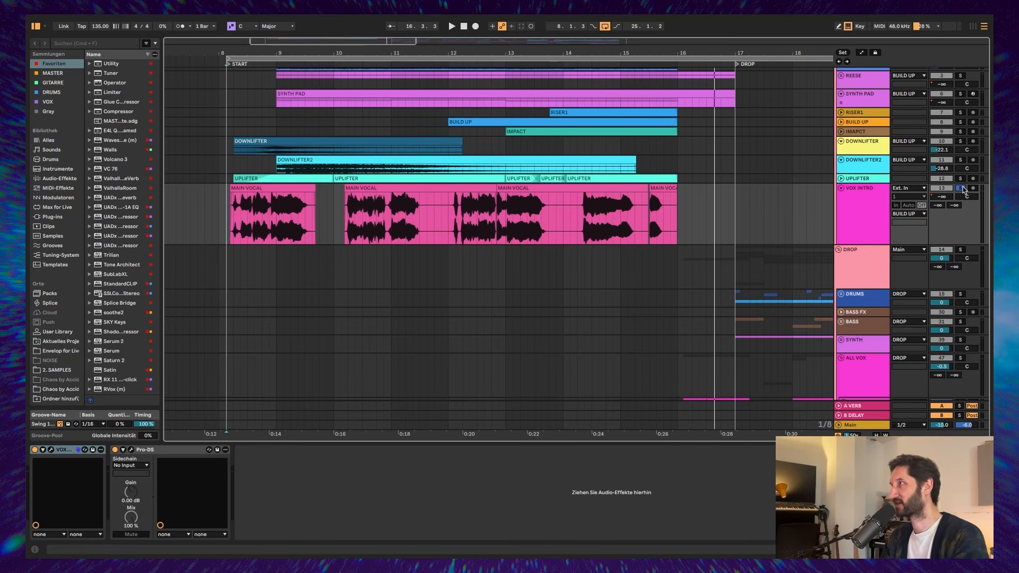
Play the drop with its layered MAIN vocal tracks from bar 16 and stop near the ENDE marker.
{"action": "scroll", "coordinate": [782, 268], "scroll_direction": "down", "scroll_amount": 2}
{"action": "scroll", "coordinate": [782, 268], "scroll_direction": "down", "scroll_amount": 3}
{"action": "scroll", "coordinate": [782, 268], "scroll_direction": "right", "scroll_amount": 4}
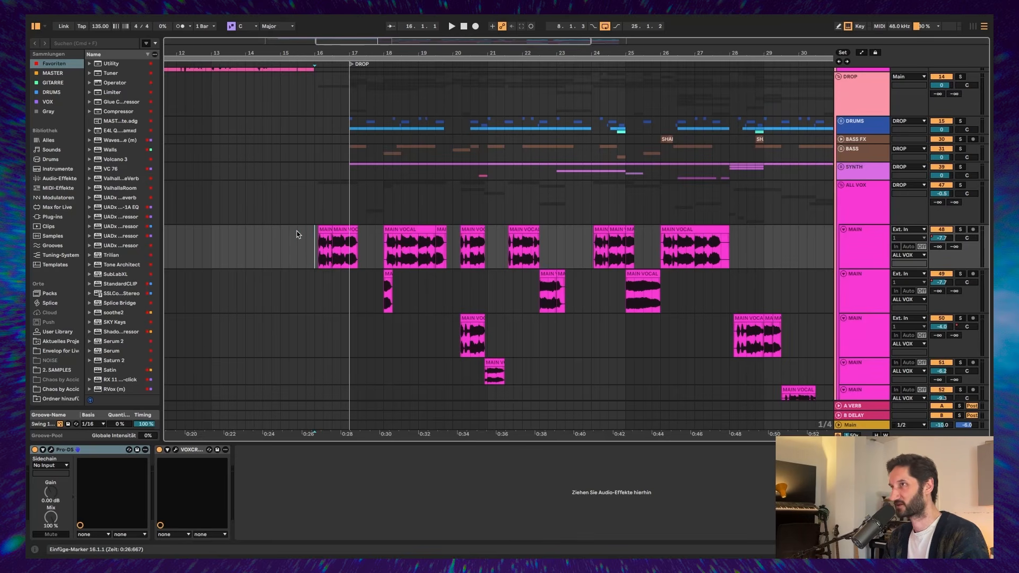
{"action": "key", "text": "space"}
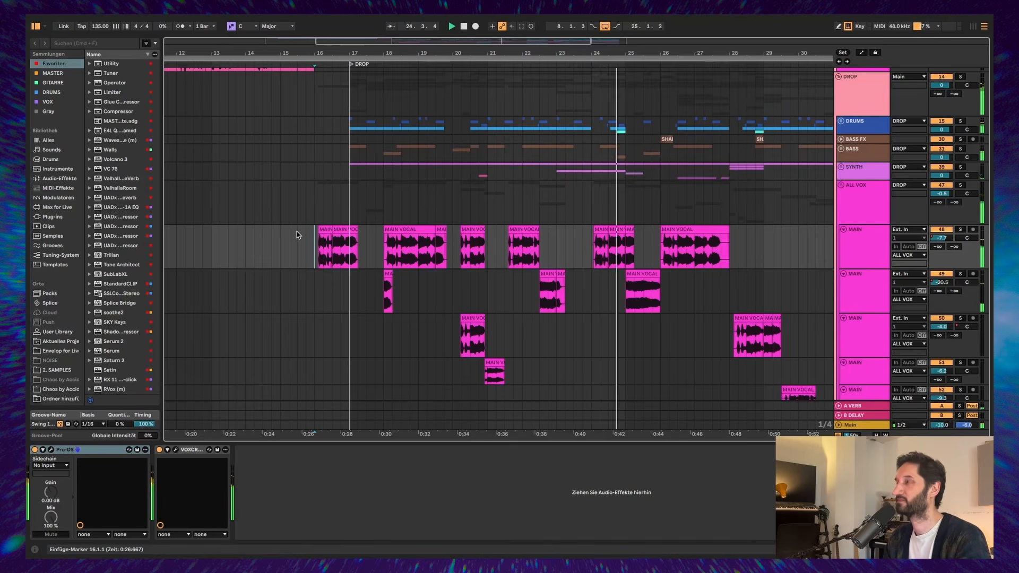
{"action": "key", "text": "minus"}
{"action": "key", "text": "minus"}
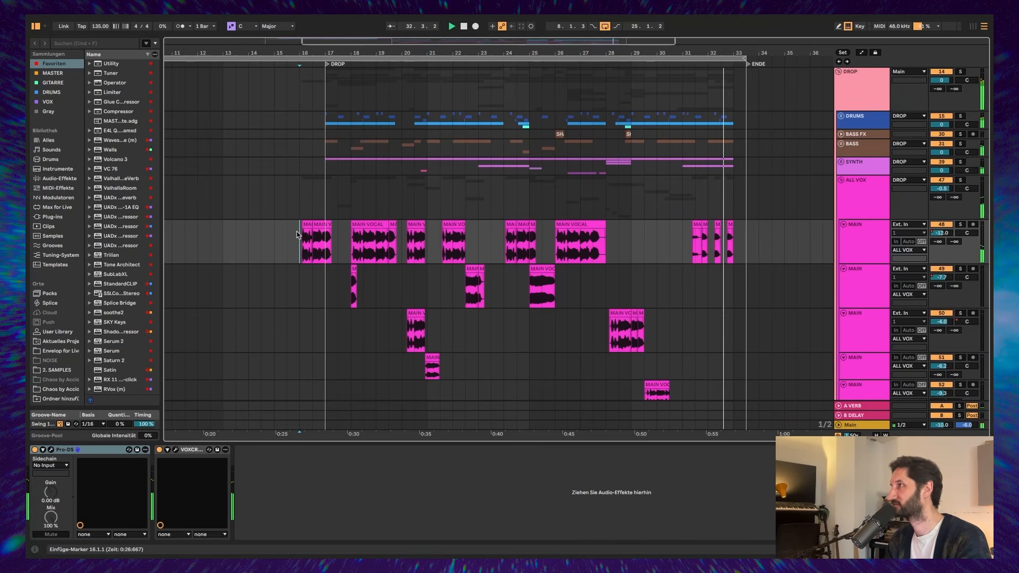
{"action": "key", "text": "space"}
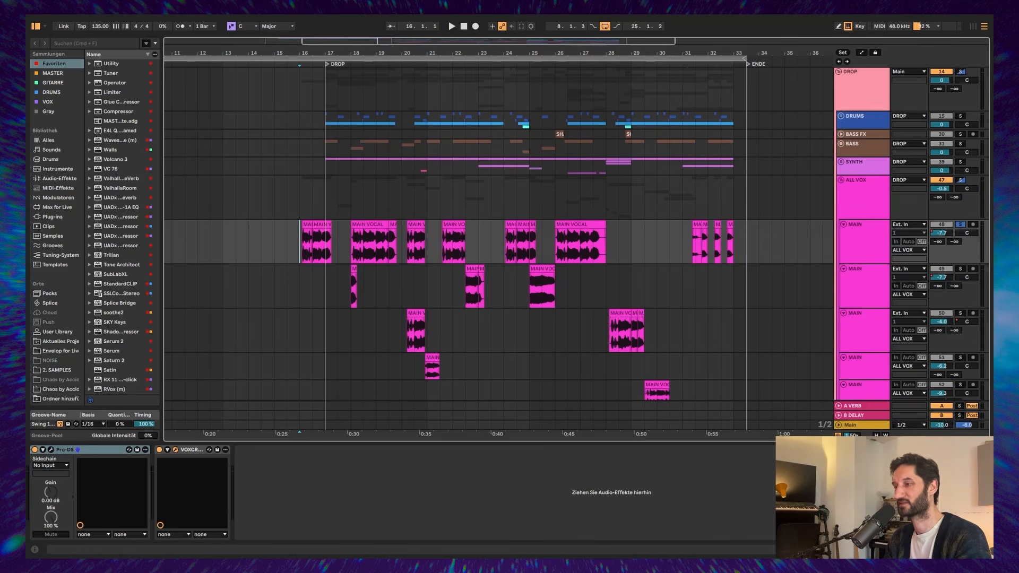
Open the VOXCRAFT plug-in window of the first MAIN vocal track and move it until all its controls show.
{"action": "key", "text": "super+alt+p"}
{"action": "left_click_drag", "start_coordinate": [318, 168], "coordinate": [314, 98]}
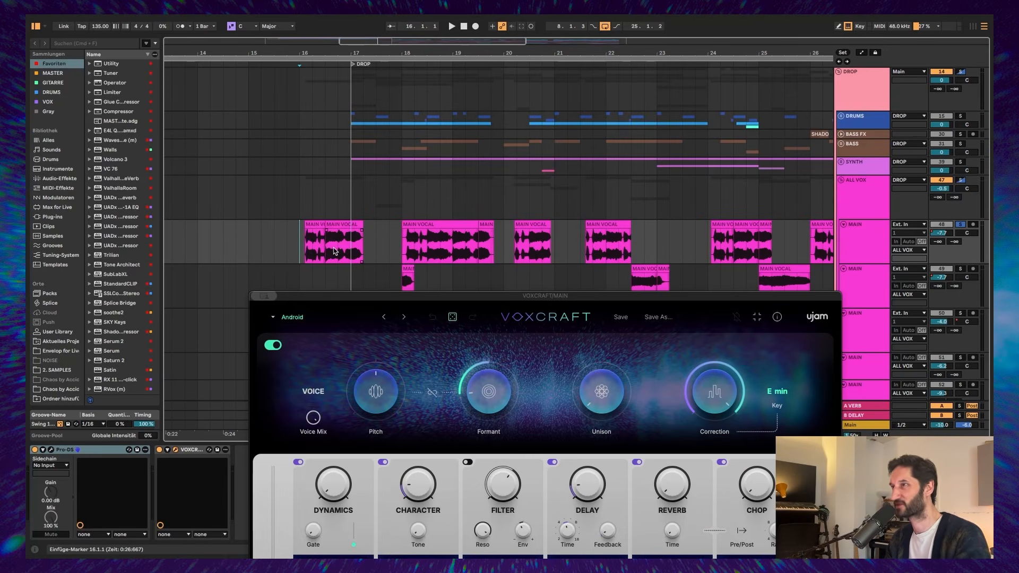
{"action": "left_click_drag", "start_coordinate": [334, 298], "coordinate": [304, 295]}
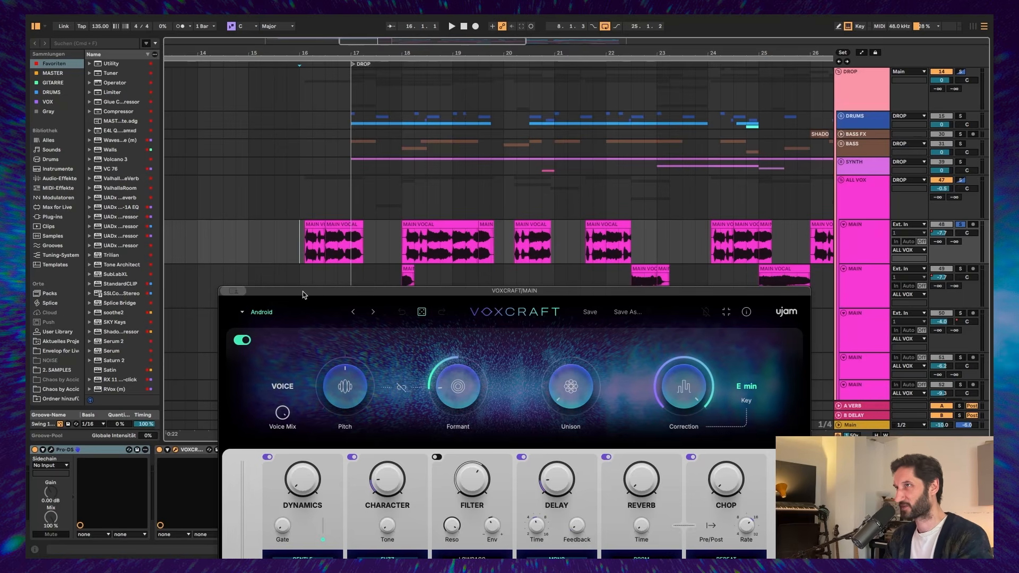
{"action": "left_click_drag", "start_coordinate": [303, 294], "coordinate": [269, 155]}
Listen to the opening of the soloed MAIN vocal from bar 16 and check VOXCRAFT's Correction amount.
{"action": "key", "text": "space"}
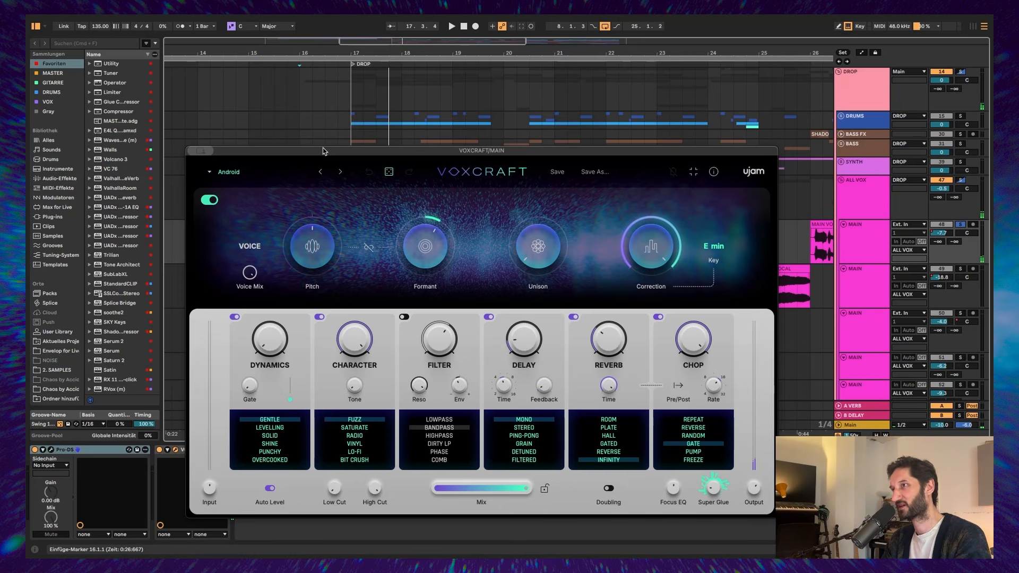
{"action": "mouse_move", "coordinate": [353, 352]}
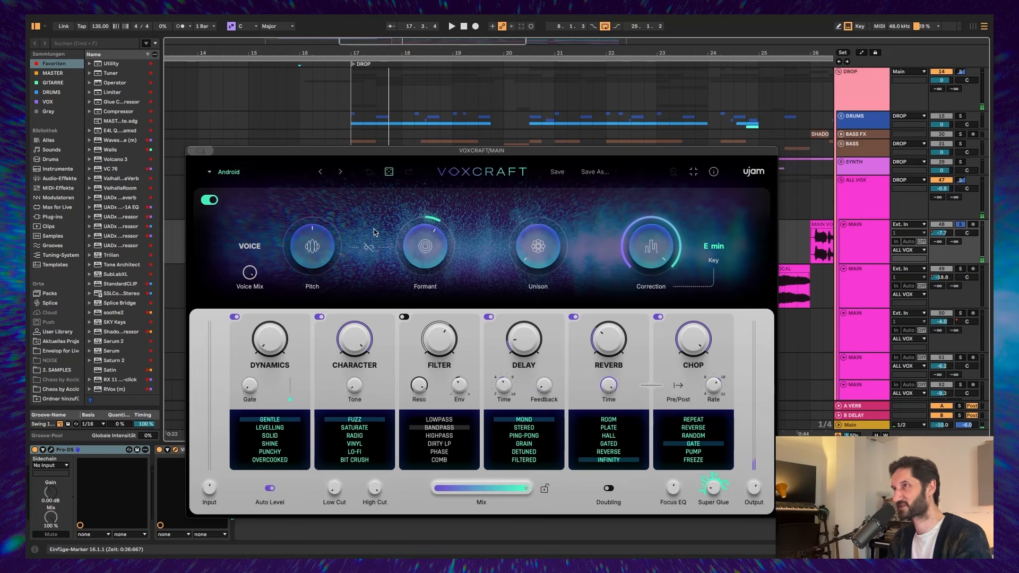
{"action": "key", "text": "space"}
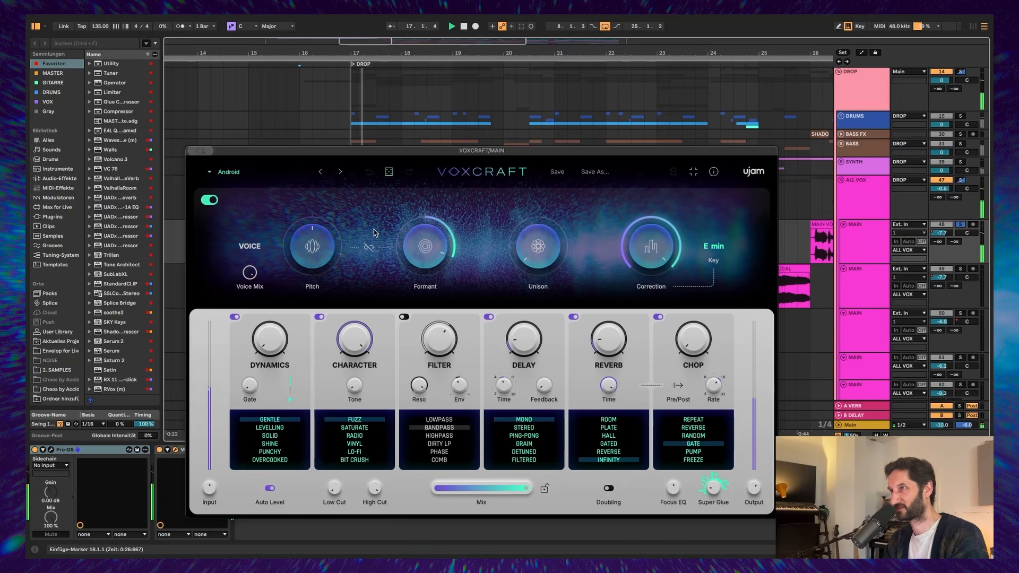
{"action": "key", "text": "space"}
{"action": "mouse_move", "coordinate": [659, 225]}
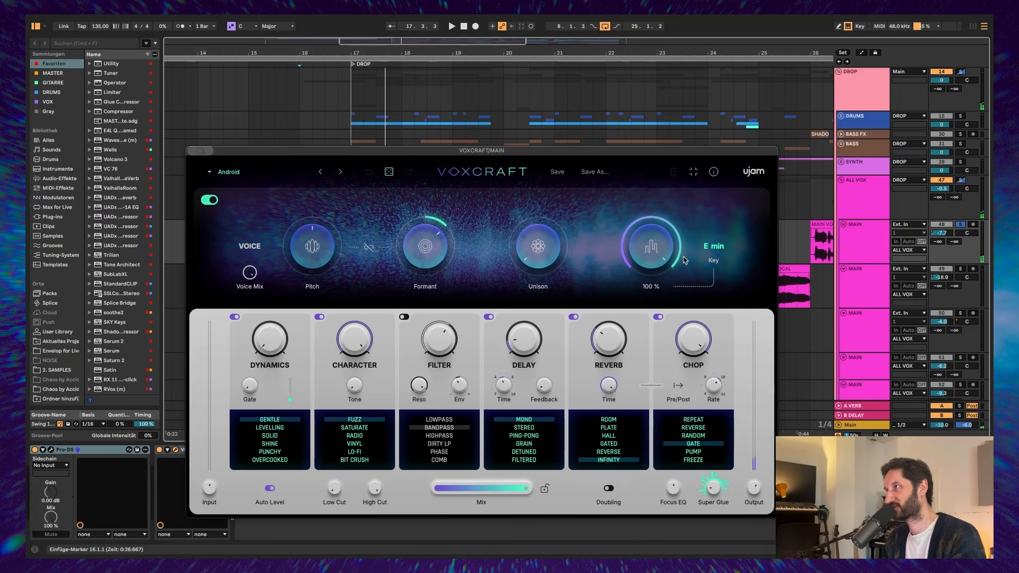
Uncover the ALL VOX lane behind the VOXCRAFT window and play the soloed MAIN vocal from 18.1.1 to about bar 20.
{"action": "left_click_drag", "start_coordinate": [600, 155], "coordinate": [596, 185]}
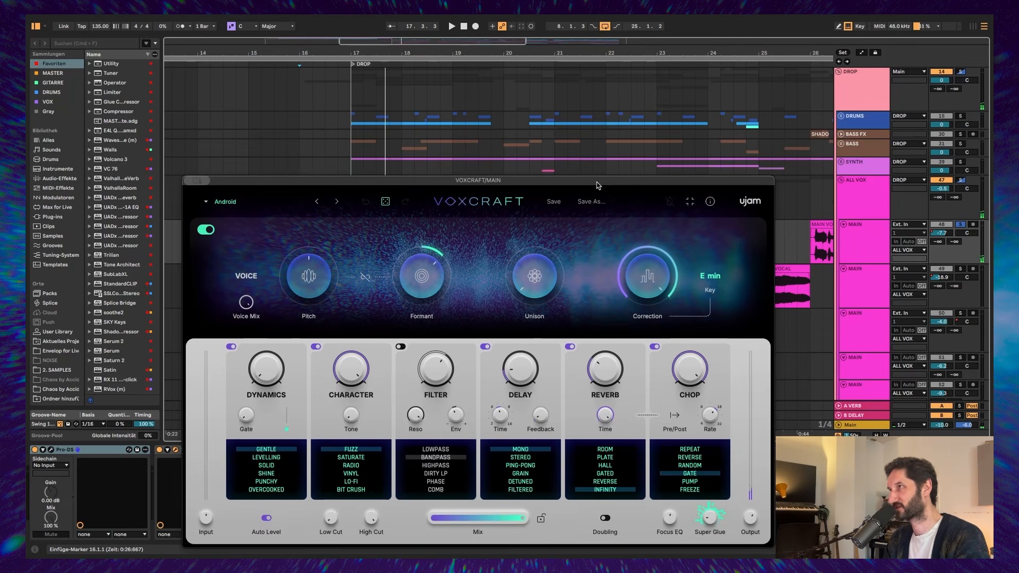
{"action": "left_click_drag", "start_coordinate": [596, 185], "coordinate": [592, 220]}
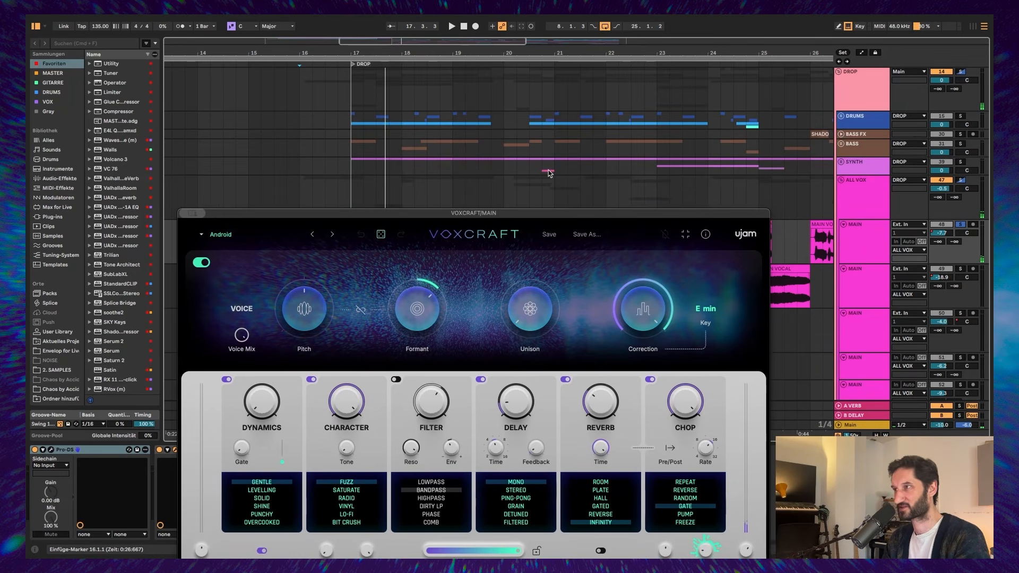
{"action": "left_click", "coordinate": [402, 192]}
{"action": "key", "text": "space"}
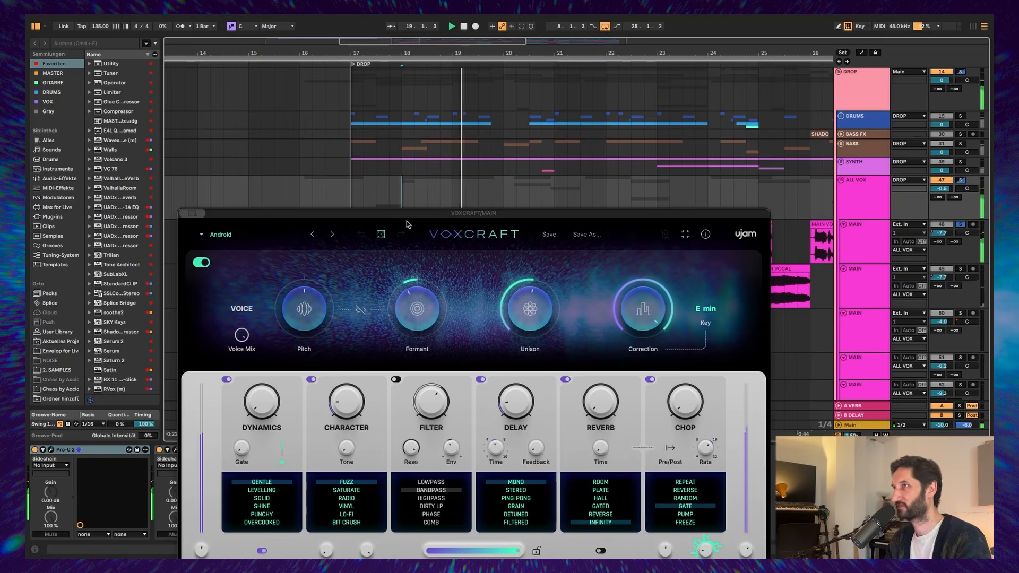
{"action": "key", "text": "space"}
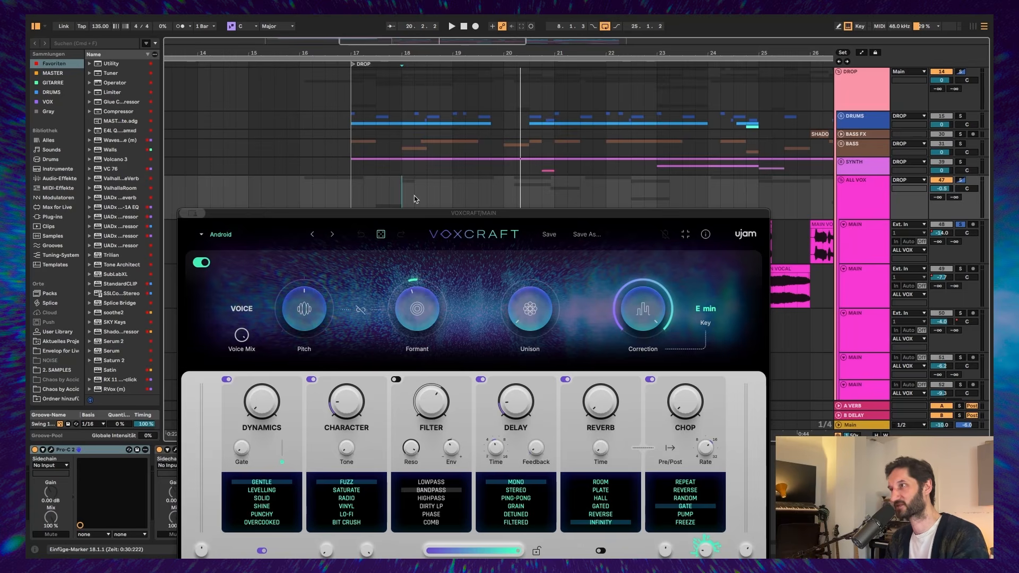
Replay the soloed MAIN vocal from 18.2.1 to bar 20 while watching VOXCRAFT's Formant and Unison movements.
{"action": "left_click", "coordinate": [414, 197]}
{"action": "key", "text": "space"}
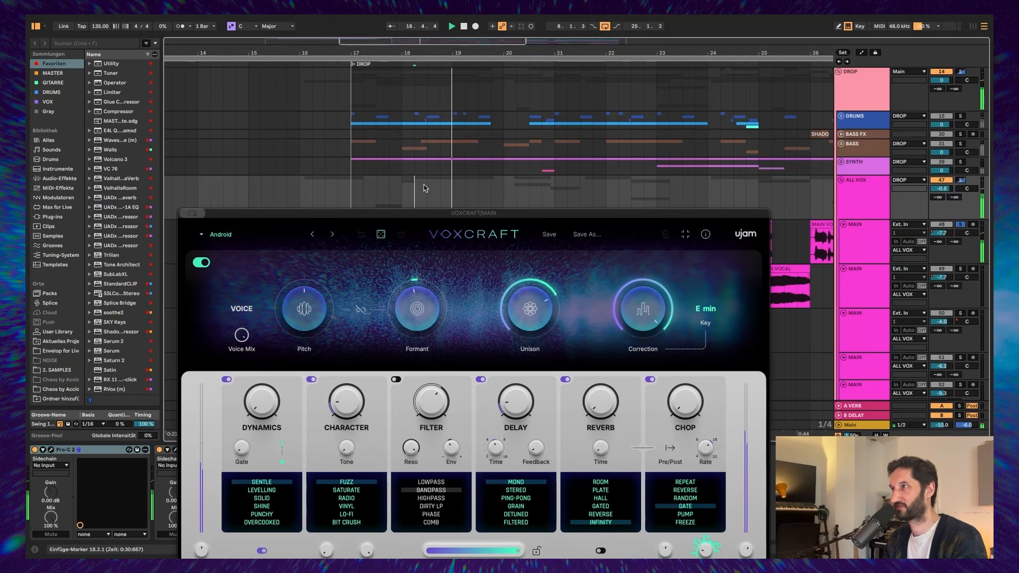
{"action": "key", "text": "space"}
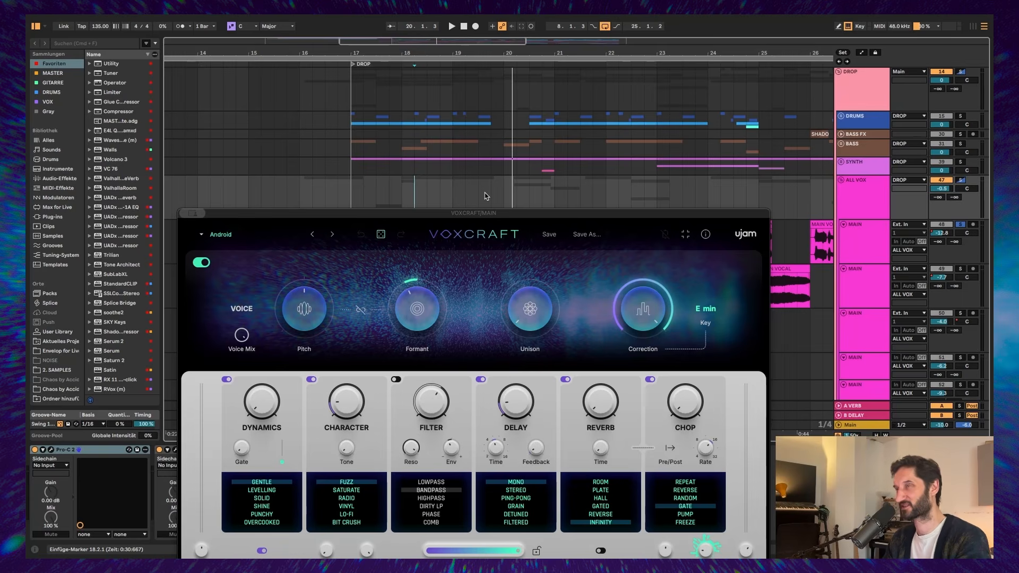
{"action": "key", "text": "space"}
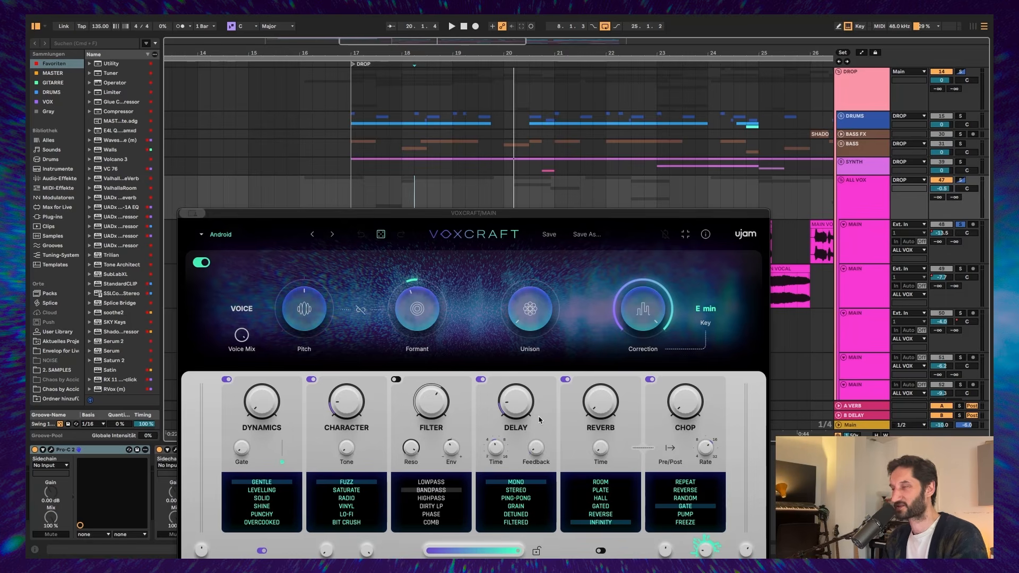
Check VOXCRAFT's Delay amount and its Super Glue setting with the whole plug-in window in view.
{"action": "mouse_move", "coordinate": [507, 408]}
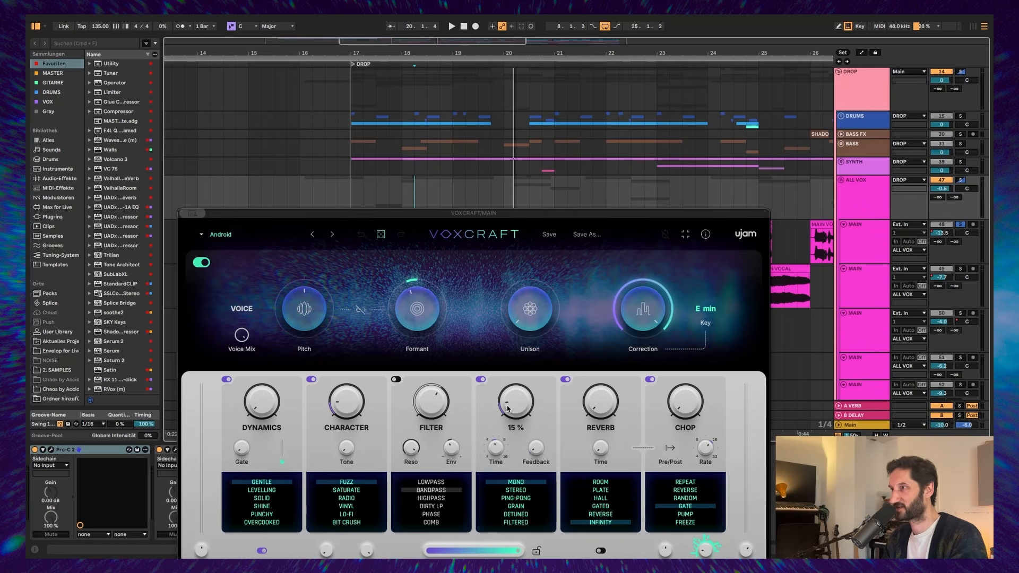
{"action": "left_click_drag", "start_coordinate": [433, 214], "coordinate": [449, 110]}
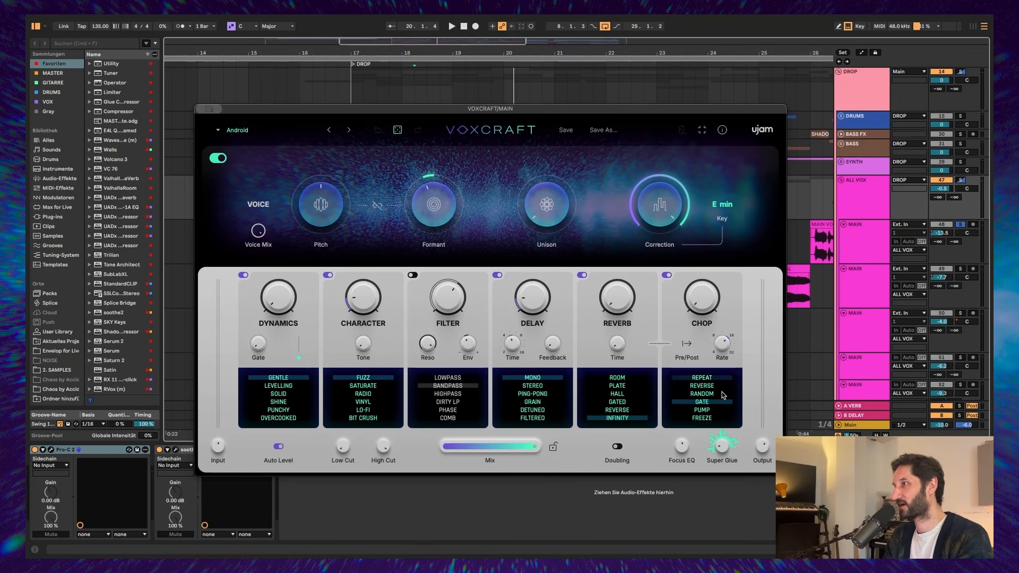
{"action": "mouse_move", "coordinate": [721, 455]}
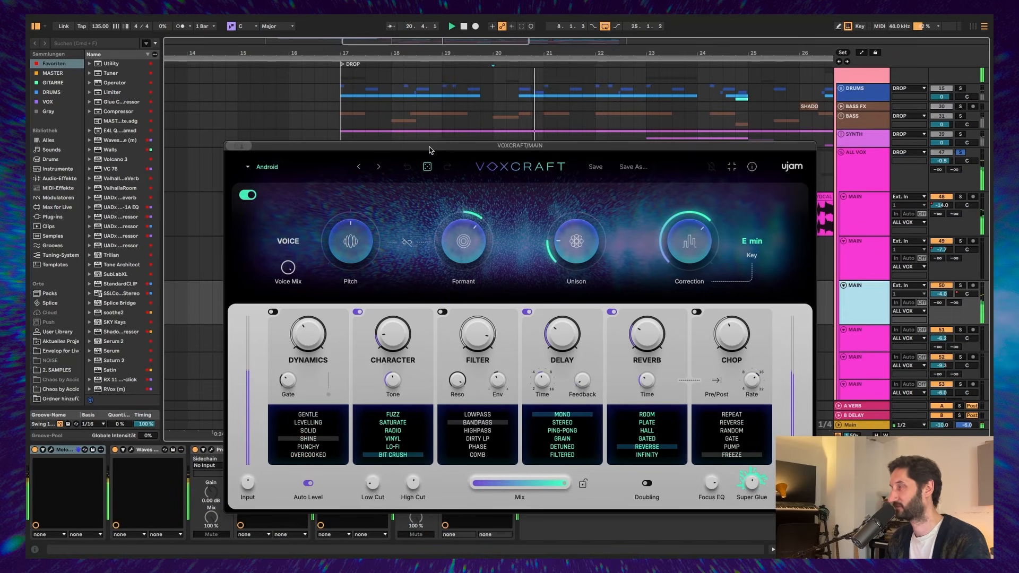
Stop playback and examine the Unison and Delay settings in the third MAIN vocal track's VOXCRAFT window.
{"action": "key", "text": "space"}
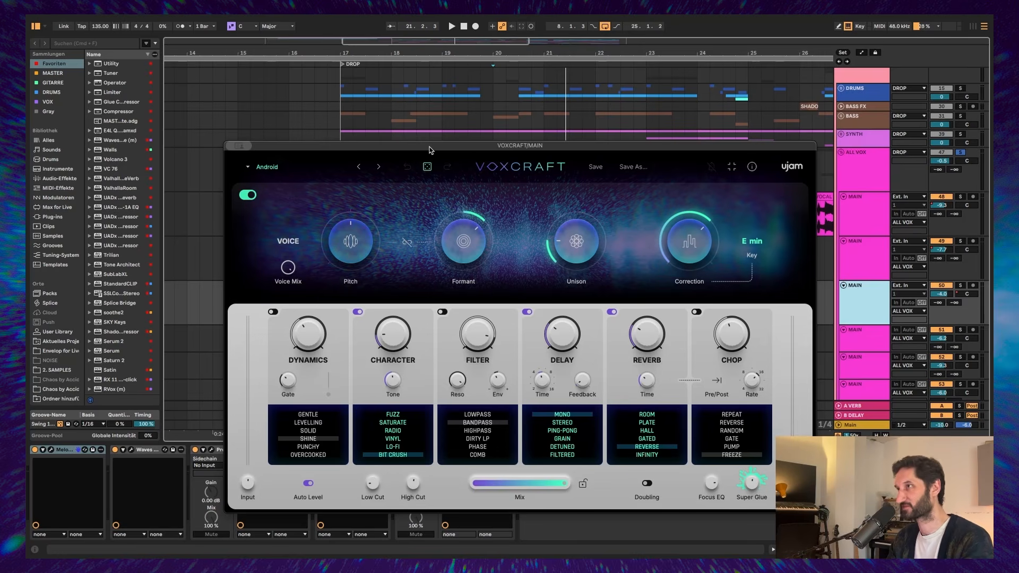
{"action": "mouse_move", "coordinate": [582, 242]}
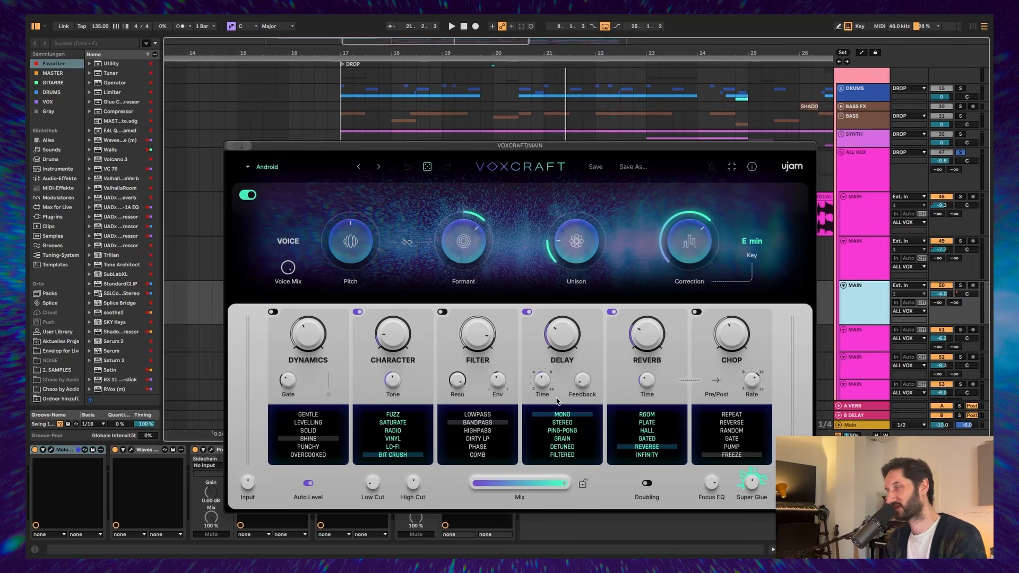
{"action": "mouse_move", "coordinate": [581, 336]}
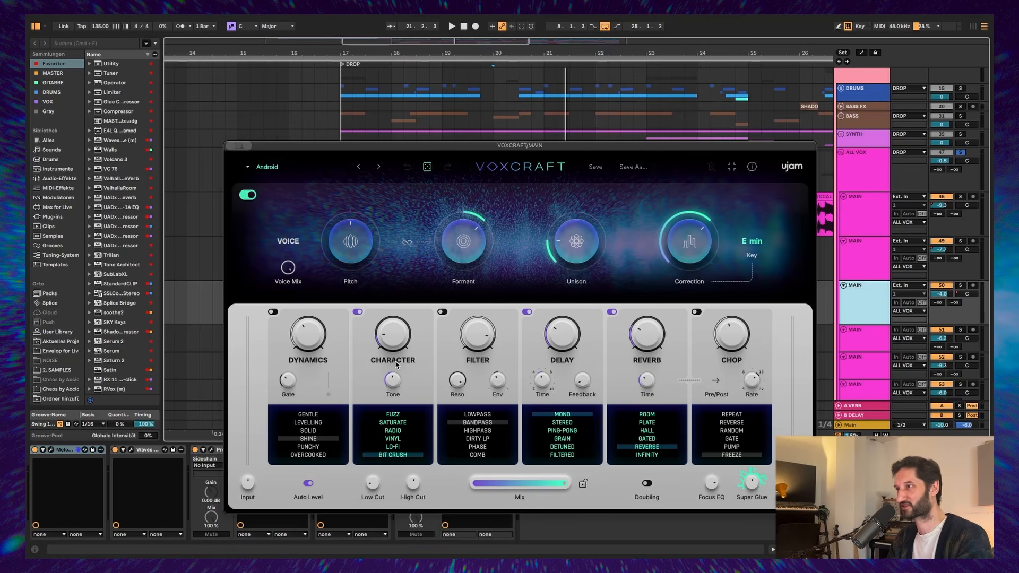
Check VOXCRAFT's Super Glue amount on the third MAIN track and play the soloed vocals from 21.2.1.
{"action": "mouse_move", "coordinate": [751, 489]}
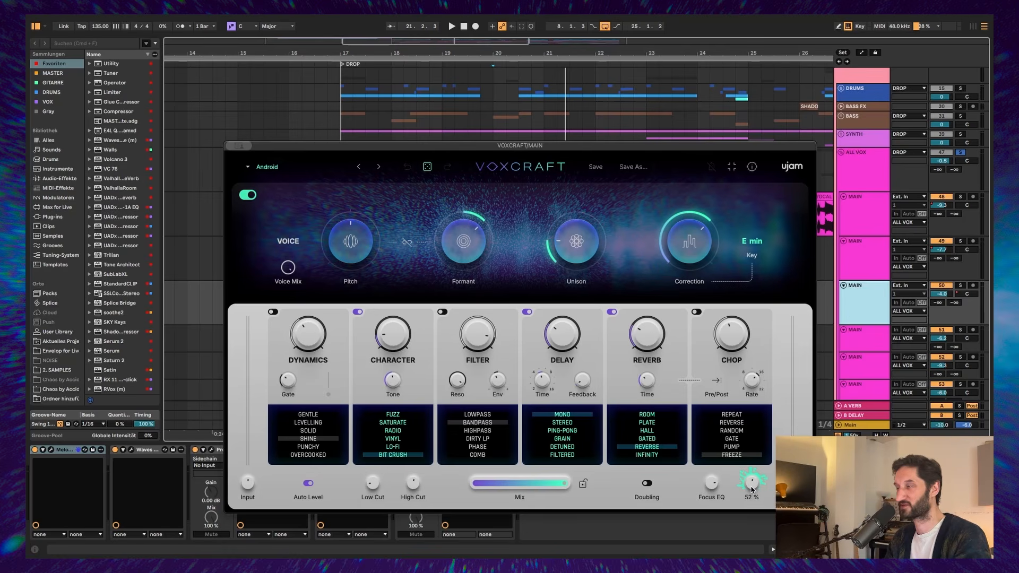
{"action": "left_click", "coordinate": [558, 120]}
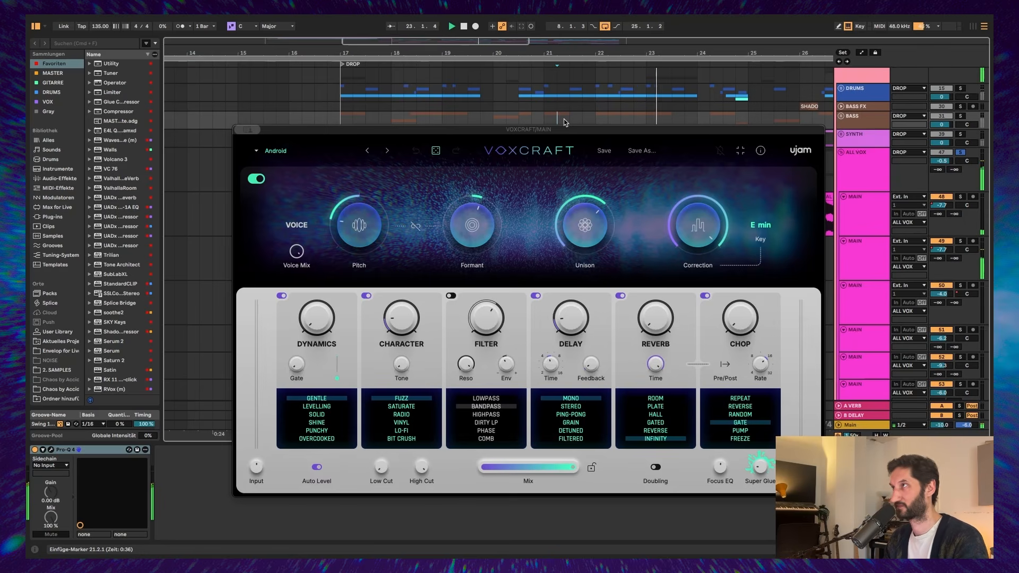
{"action": "key", "text": "space"}
Examine the Pitch, Formant and Unison settings in the first MAIN vocal track's VOXCRAFT window.
{"action": "mouse_move", "coordinate": [369, 201]}
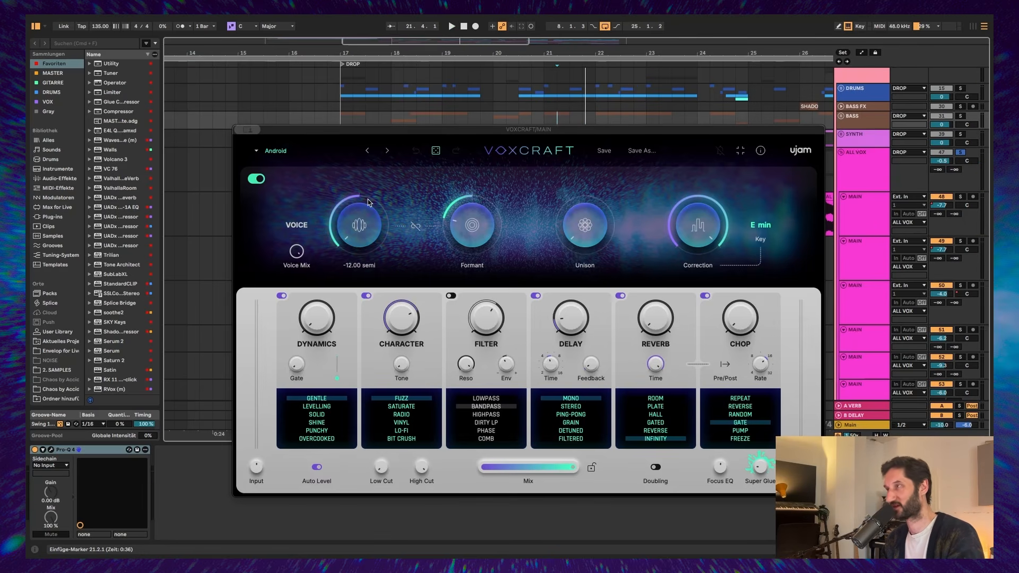
{"action": "mouse_move", "coordinate": [466, 211]}
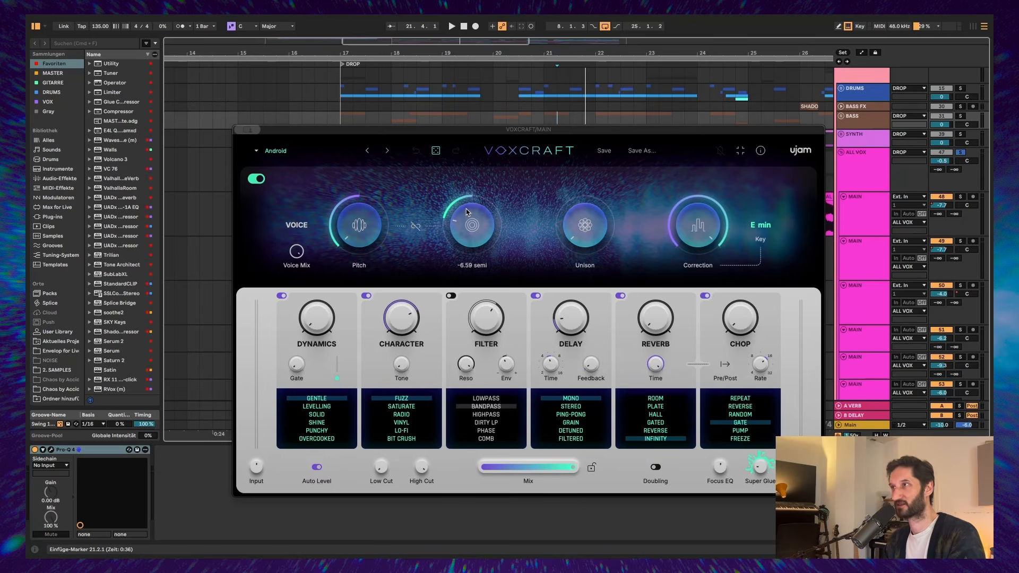
{"action": "mouse_move", "coordinate": [594, 198]}
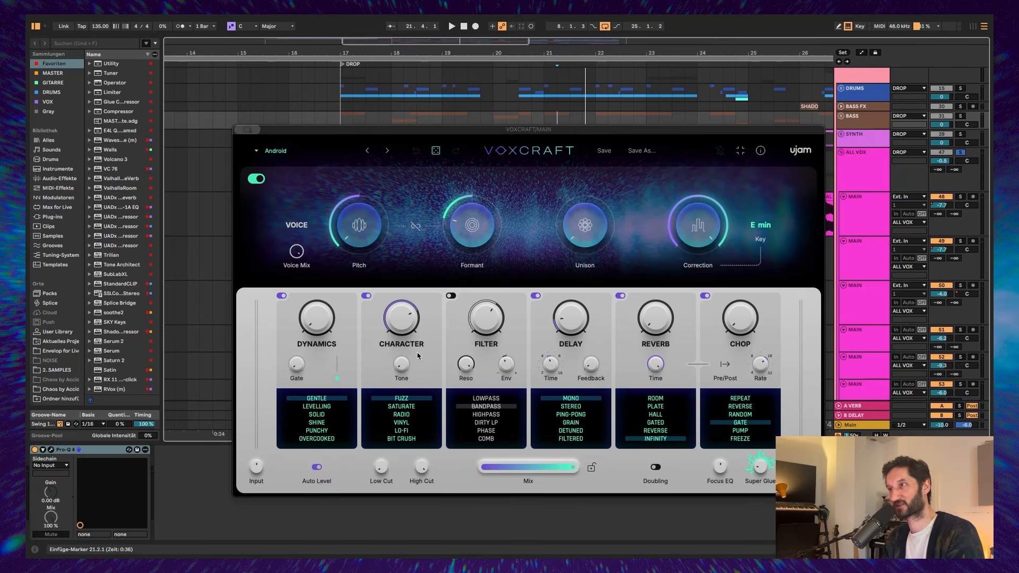
Play the second MAIN vocal from 22.2.1 and inspect its Reverb and Delay settings in VOXCRAFT.
{"action": "key", "text": "space"}
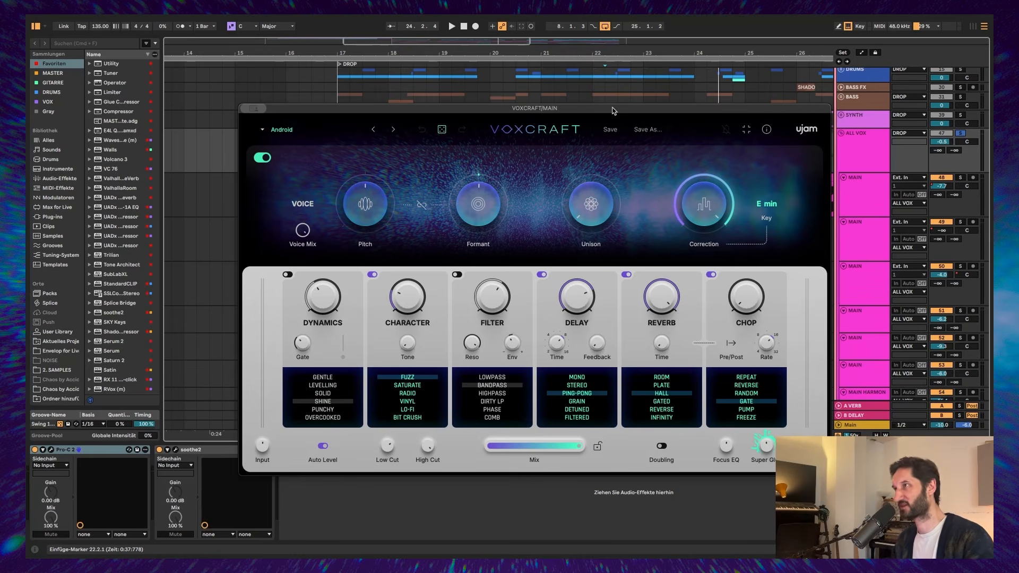
{"action": "mouse_move", "coordinate": [667, 296]}
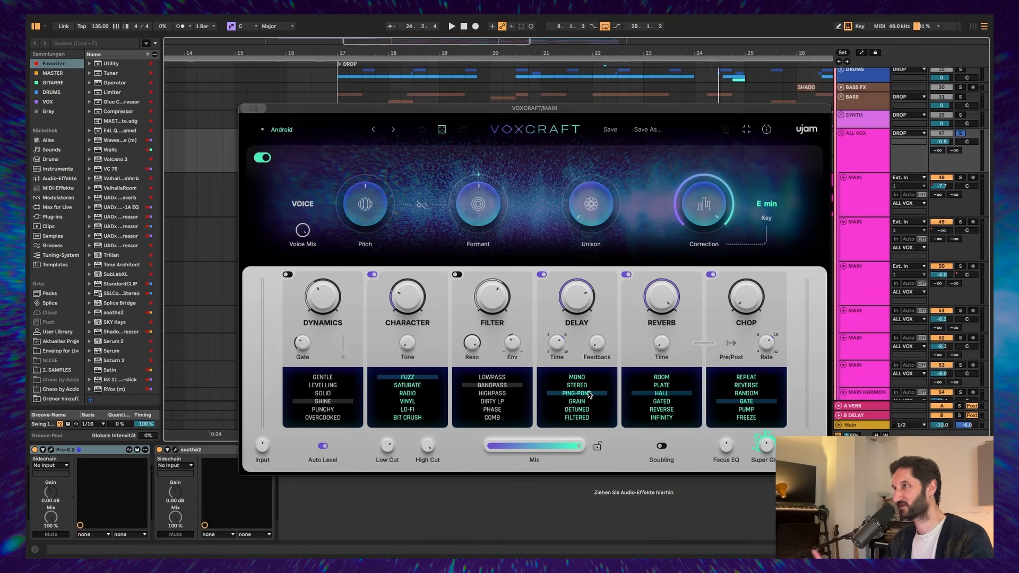
{"action": "key", "text": "space"}
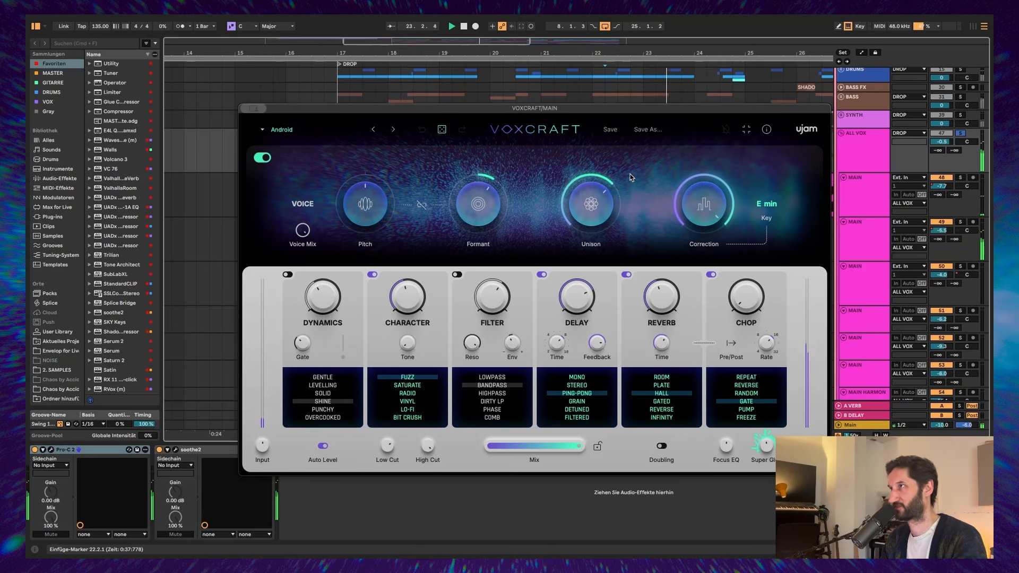
Uncover the MAIN vocal clips behind the second MAIN track's VOXCRAFT window and play the passage from about bar 25.
{"action": "double_click", "coordinate": [577, 194]}
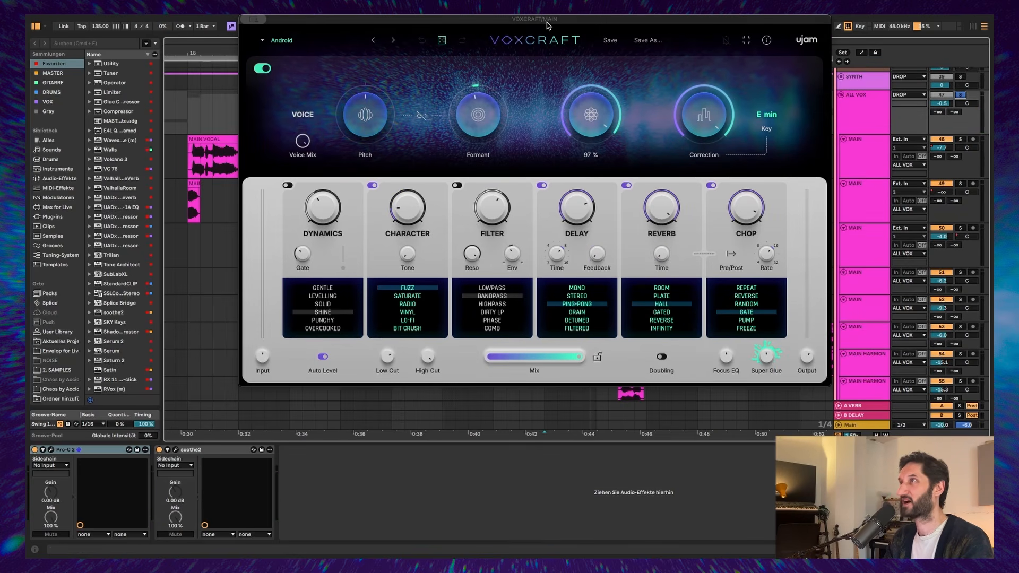
{"action": "left_click_drag", "start_coordinate": [545, 31], "coordinate": [534, 153]}
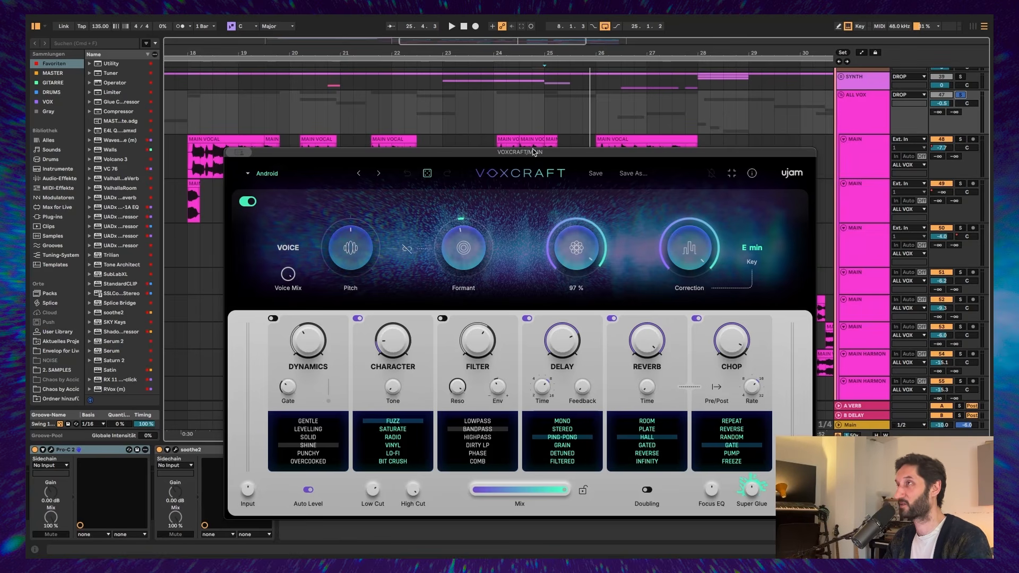
{"action": "left_click_drag", "start_coordinate": [533, 152], "coordinate": [533, 203]}
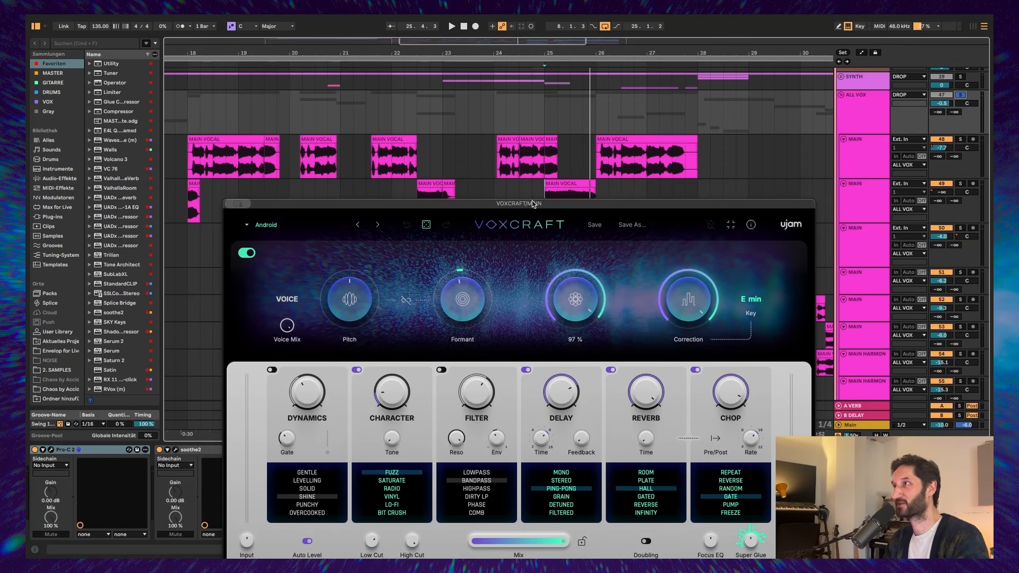
{"action": "left_click", "coordinate": [574, 172]}
{"action": "key", "text": "space"}
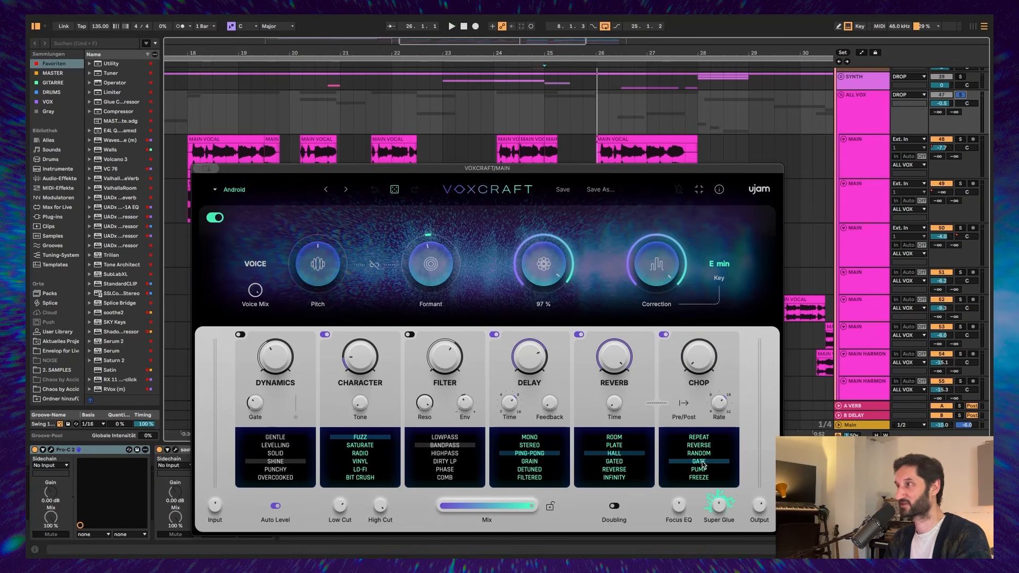
Play the first MAIN vocal from 25.4.1 to bar 28 and check VOXCRAFT's Reverb Time with the Infinity type.
{"action": "key", "text": "space"}
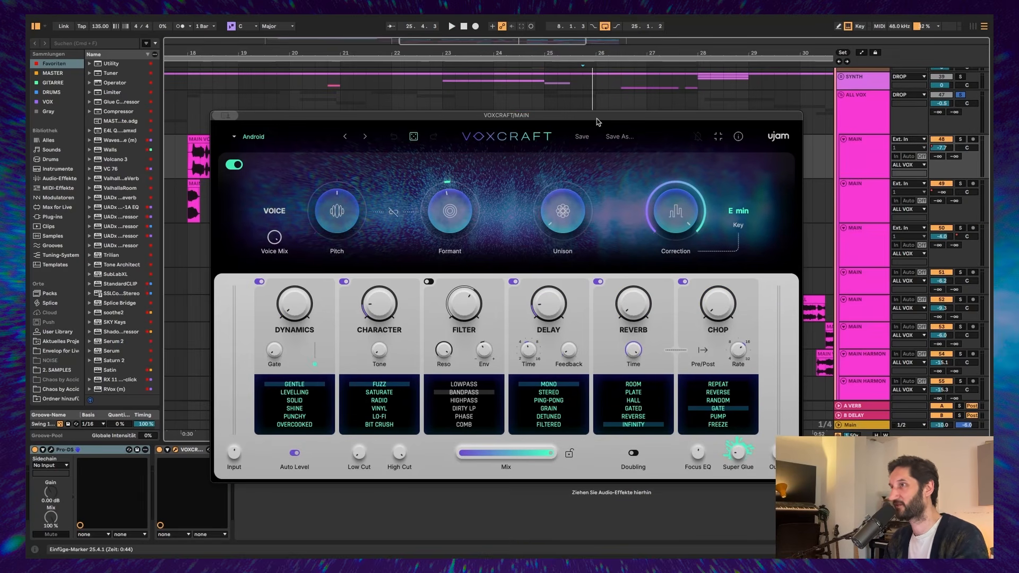
{"action": "key", "text": "space"}
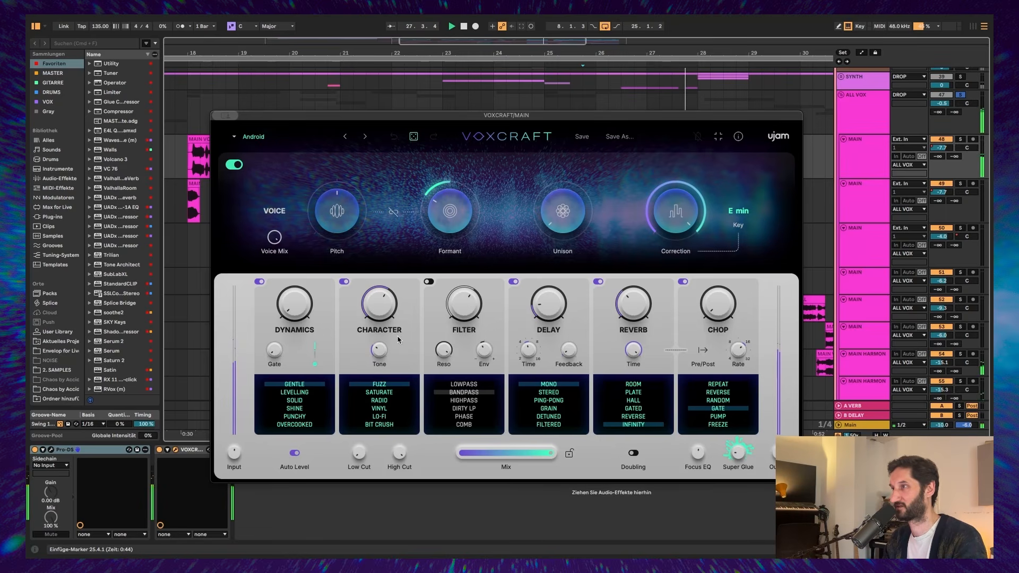
{"action": "key", "text": "space"}
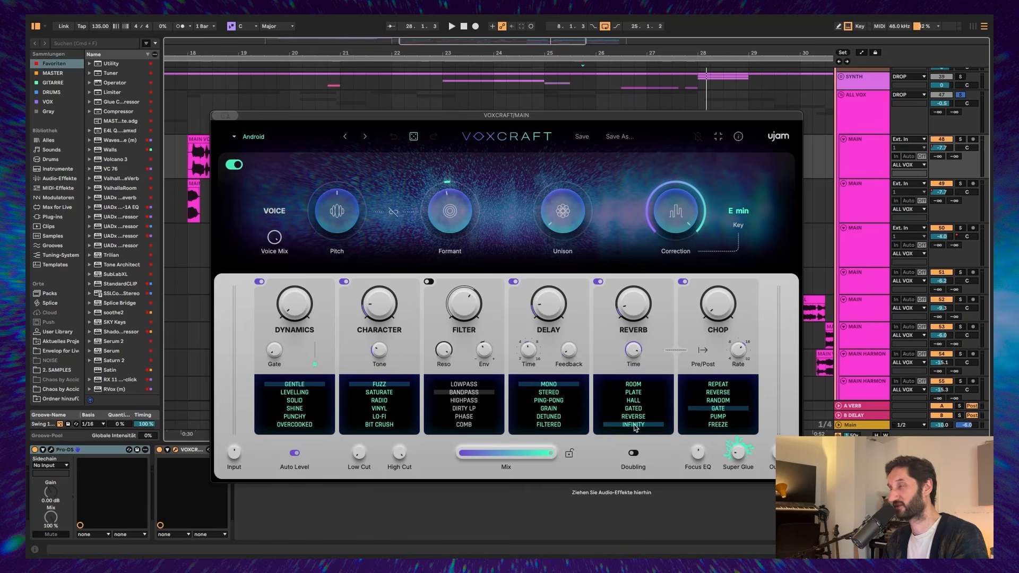
{"action": "mouse_move", "coordinate": [640, 364]}
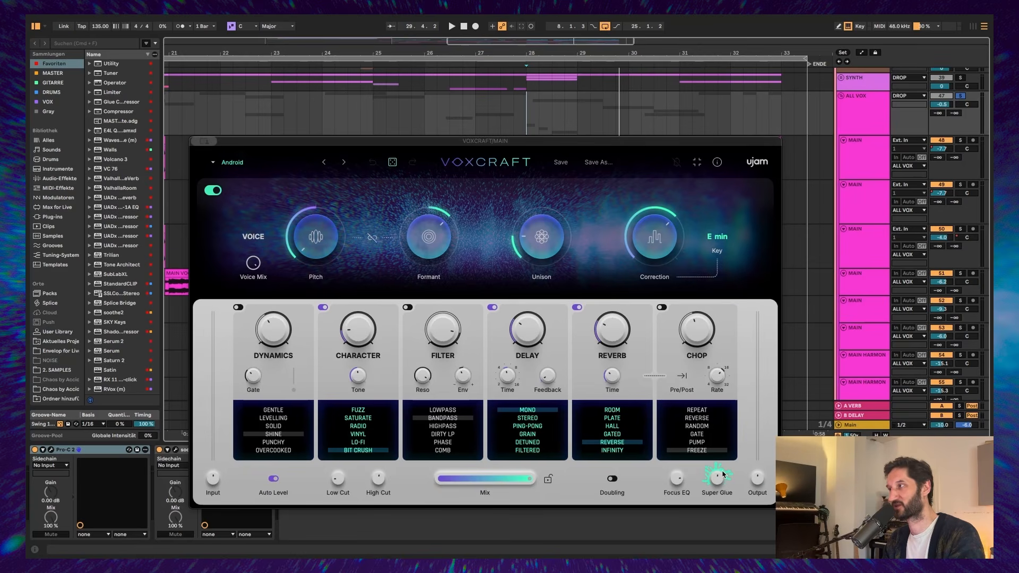
Examine the Formant setting in the third MAIN vocal track's VOXCRAFT window and shift the window slightly upward.
{"action": "mouse_move", "coordinate": [431, 228]}
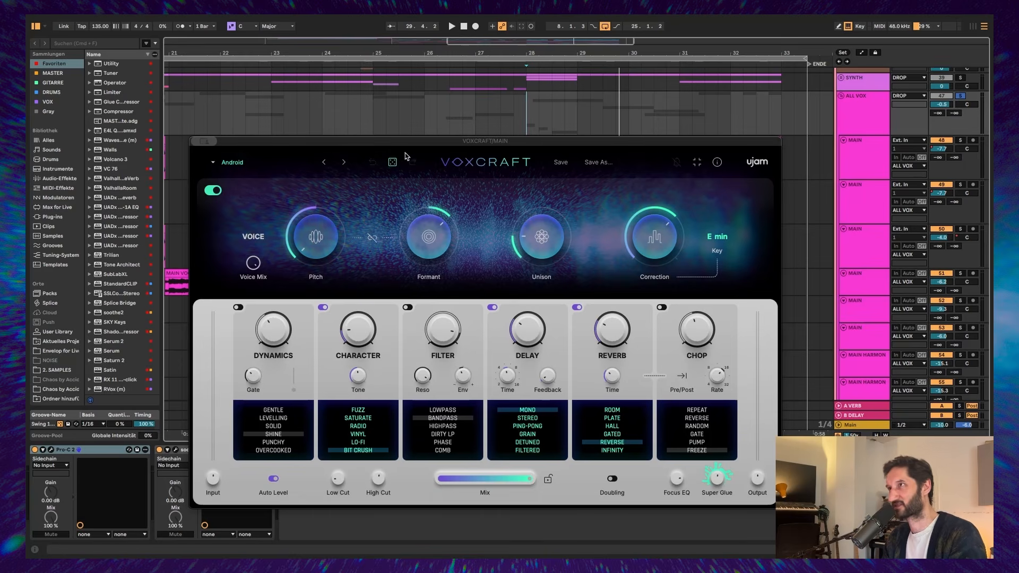
{"action": "left_click_drag", "start_coordinate": [425, 143], "coordinate": [425, 125]}
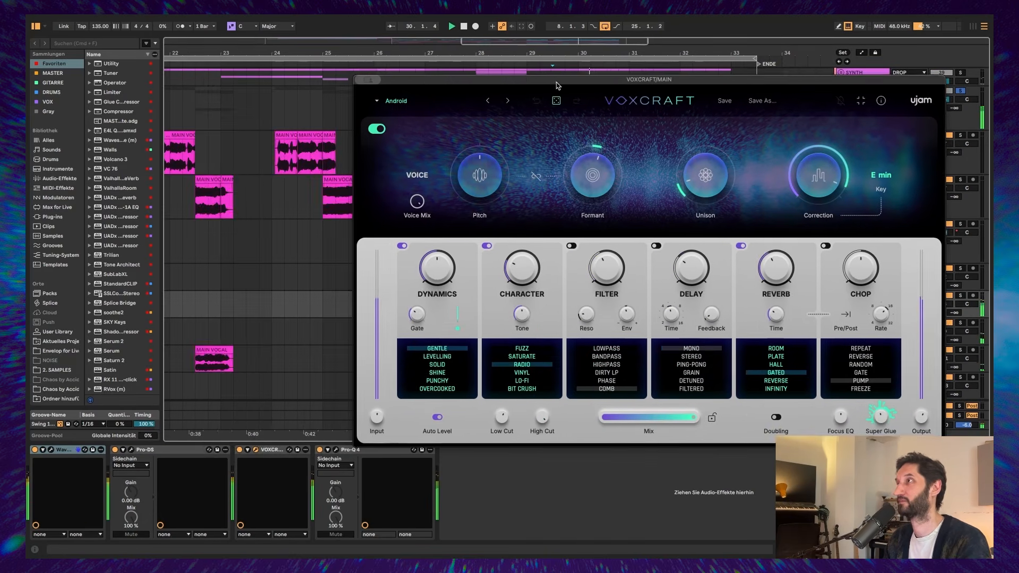
Uncover the track headers beside the fifth MAIN track's VOXCRAFT window, stop playback and check its Formant and Unison settings.
{"action": "left_click_drag", "start_coordinate": [504, 83], "coordinate": [377, 83]}
{"action": "key", "text": "space"}
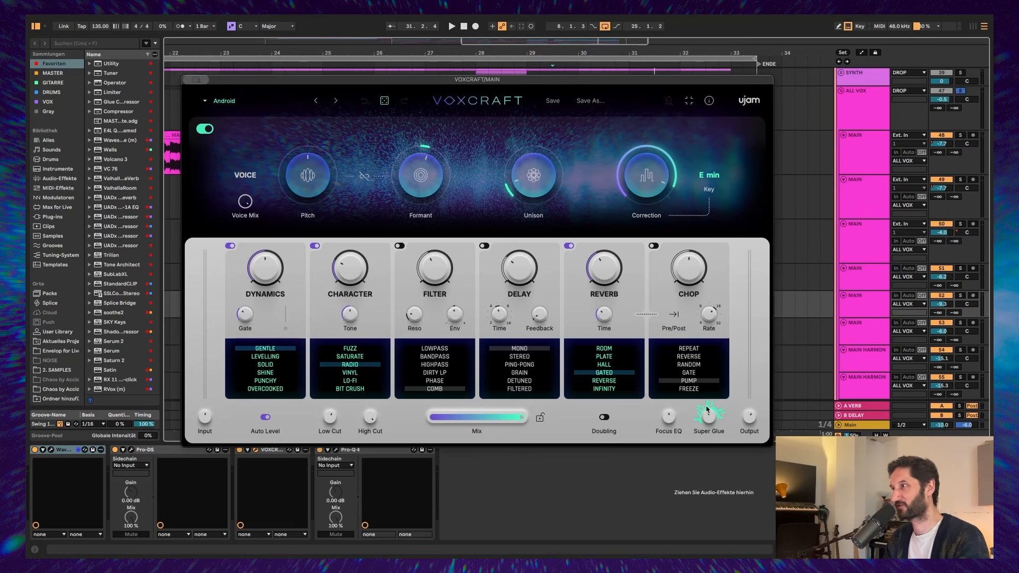
{"action": "mouse_move", "coordinate": [424, 168]}
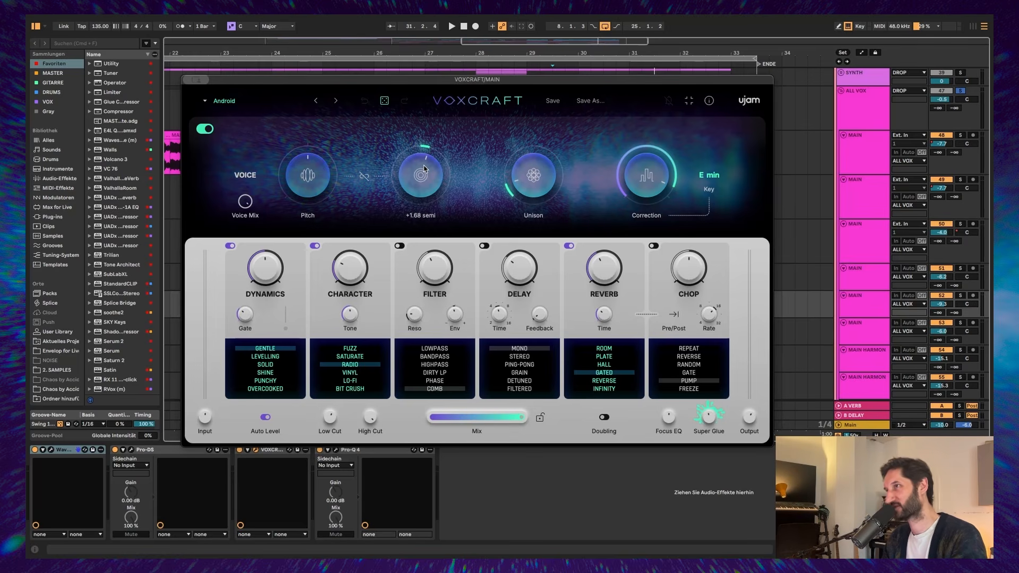
{"action": "mouse_move", "coordinate": [517, 183]}
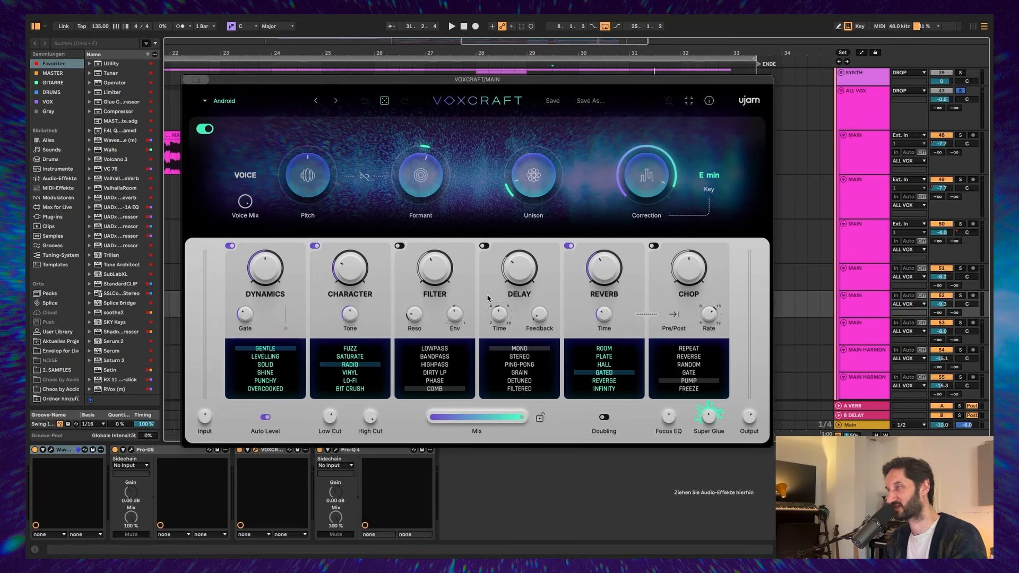
Replay the fifth MAIN vocal from about bar 29, uncover the MAIN clips and close its VOXCRAFT window.
{"action": "key", "text": "space"}
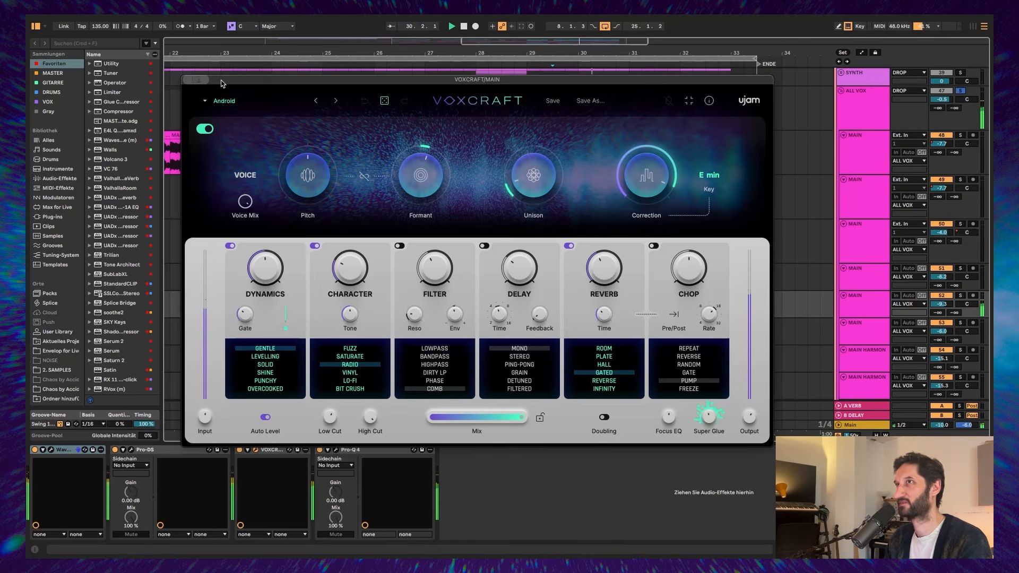
{"action": "left_click_drag", "start_coordinate": [222, 84], "coordinate": [223, 161]}
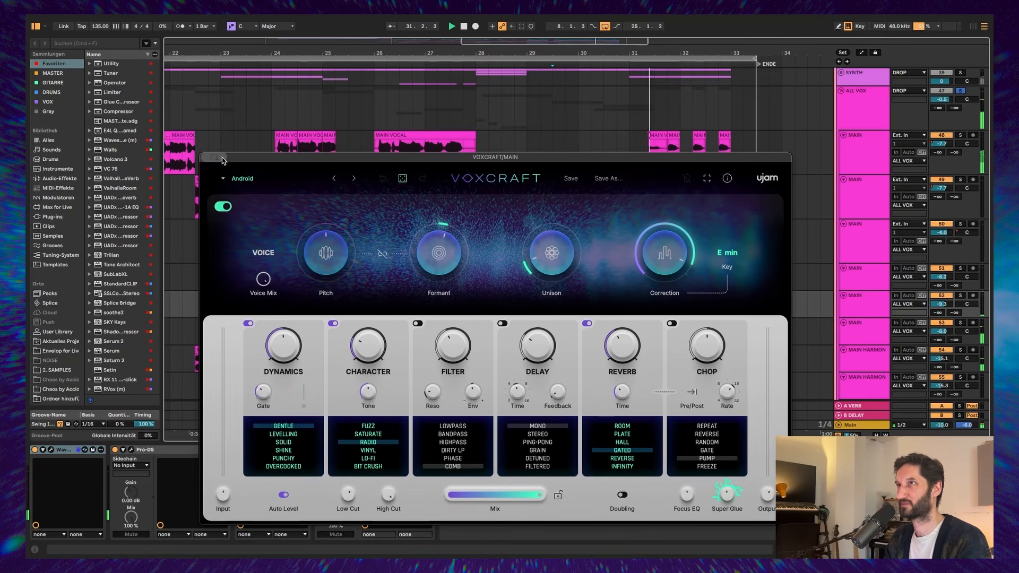
{"action": "left_click", "coordinate": [217, 158]}
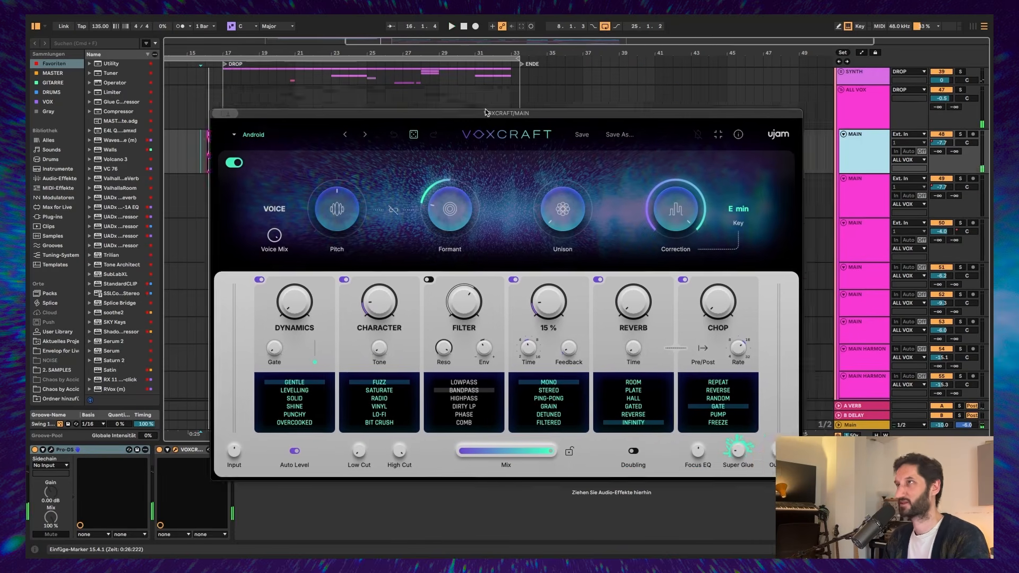
Play the soloed vocals from 15.4.1 to bar 33 with the first MAIN track's VOXCRAFT in view, and place the insert marker at 15.3.1.
{"action": "left_click_drag", "start_coordinate": [480, 116], "coordinate": [507, 97]}
{"action": "key", "text": "space"}
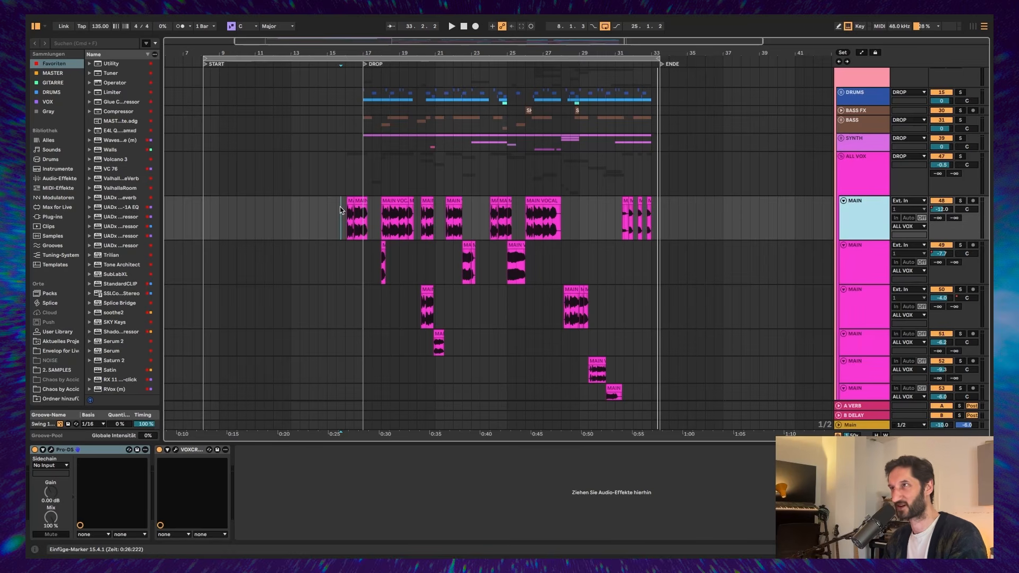
{"action": "left_click", "coordinate": [335, 217]}
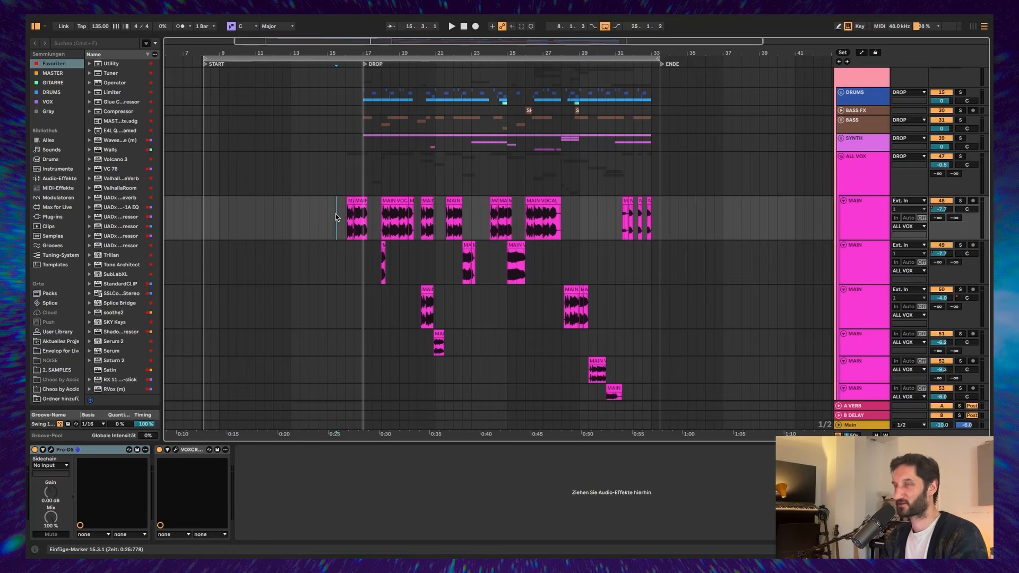